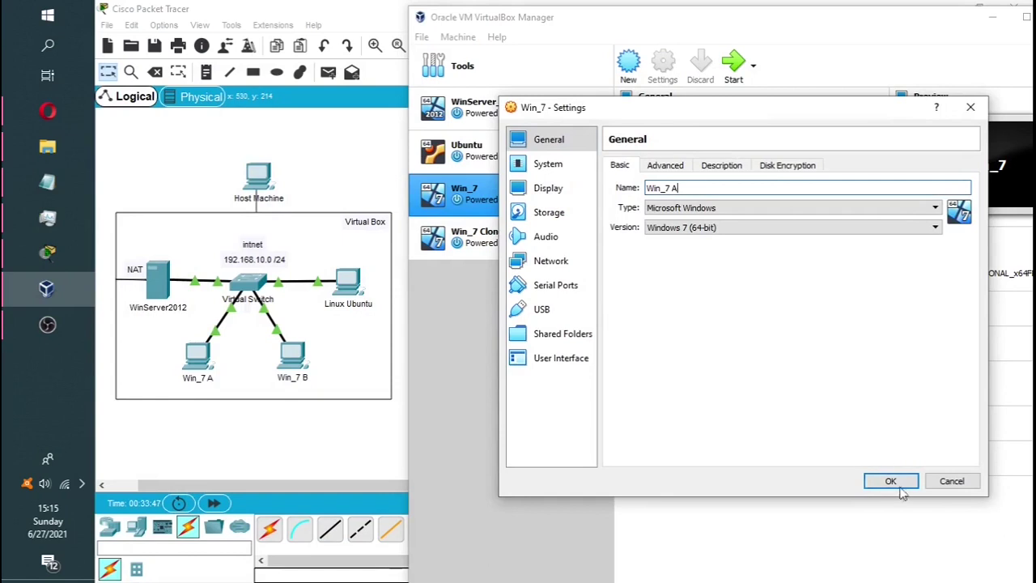
# Save the Win_7 machine's new name, Win_7 A, and select Win_7 Clone
pyautogui.click(898, 486)
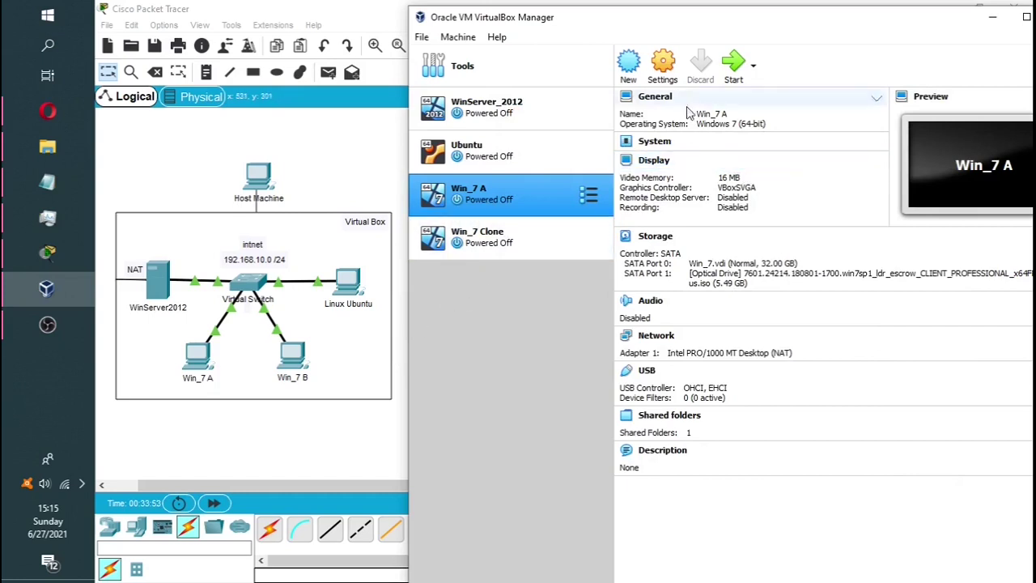
pyautogui.click(487, 236)
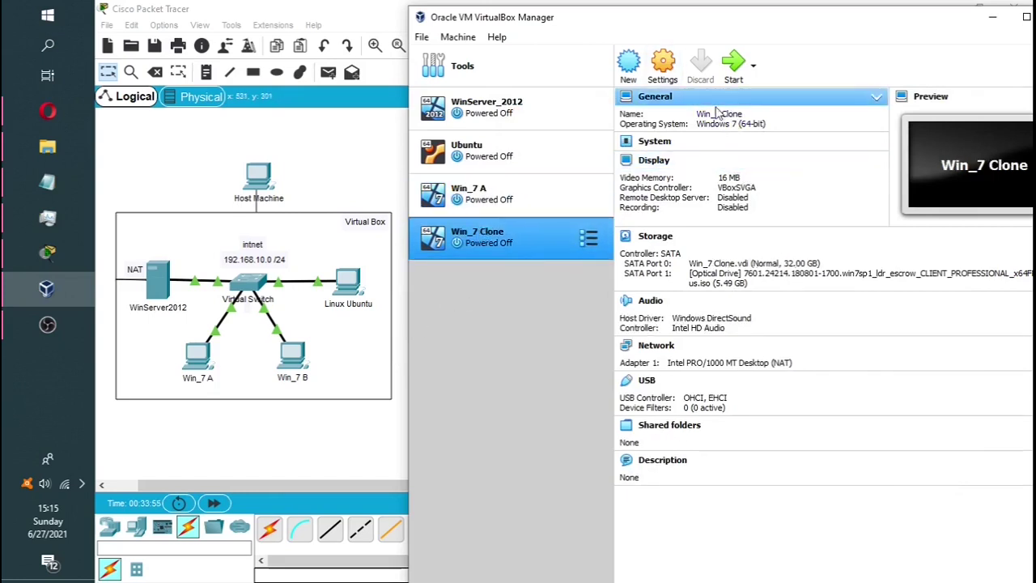
# In Win_7 Clone's settings, change its name to Win_7 B
pyautogui.hotkey('ctrl', 's')
pyautogui.click(704, 187)
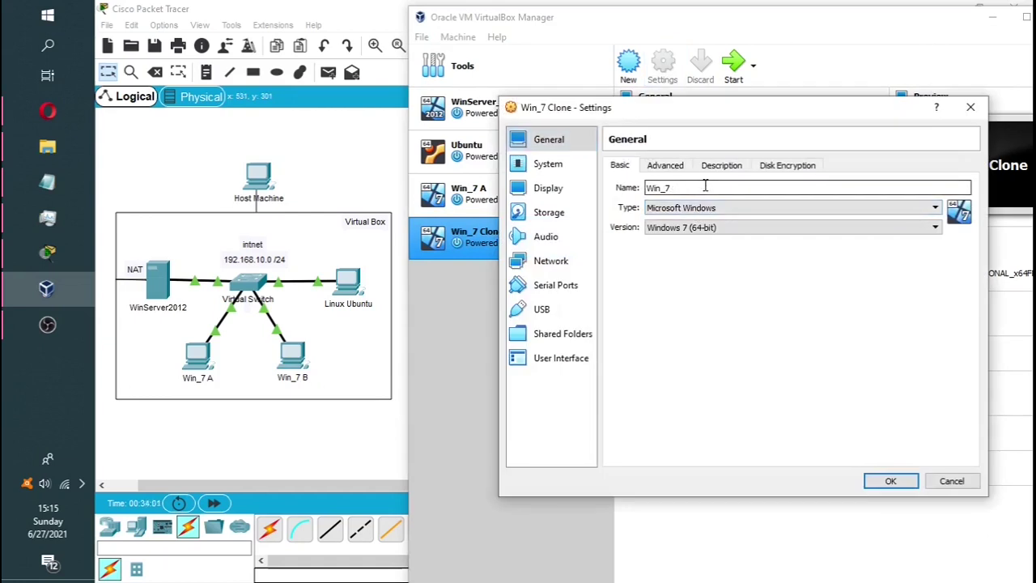
pyautogui.write('B')
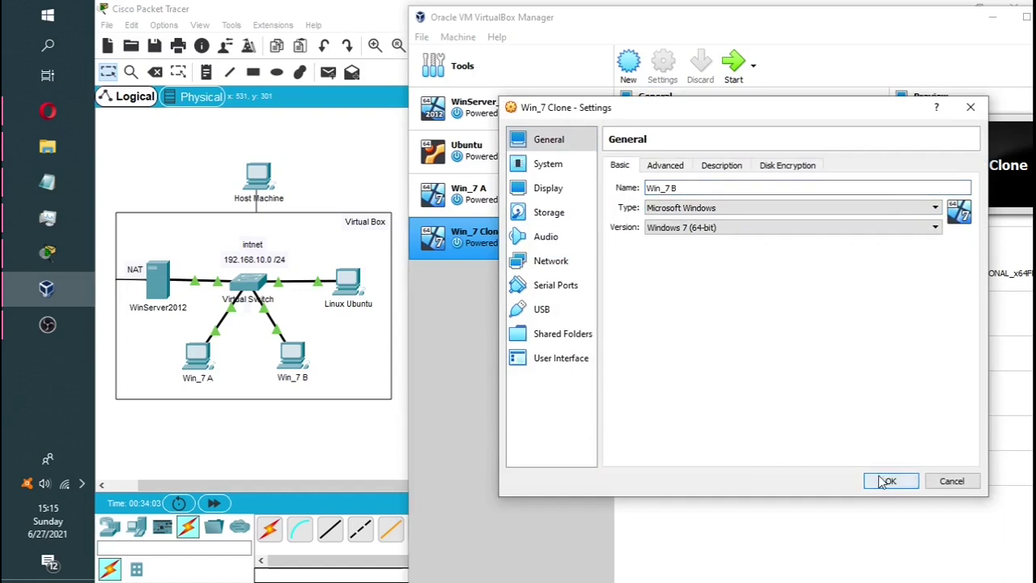
pyautogui.click(891, 481)
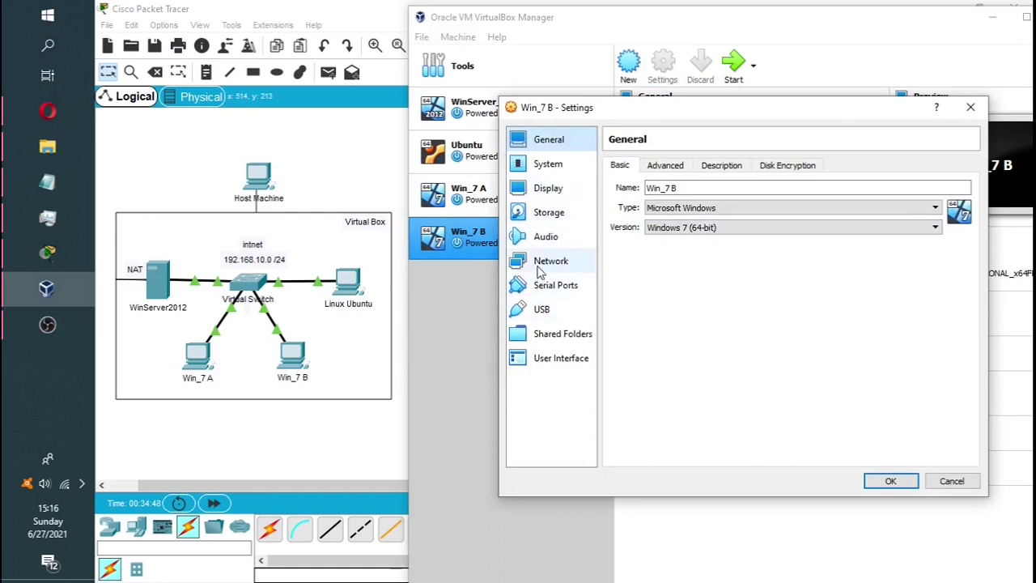
# Attach Win_7 B's Adapter 1 to the internal network intnet
pyautogui.click(540, 265)
pyautogui.click(716, 210)
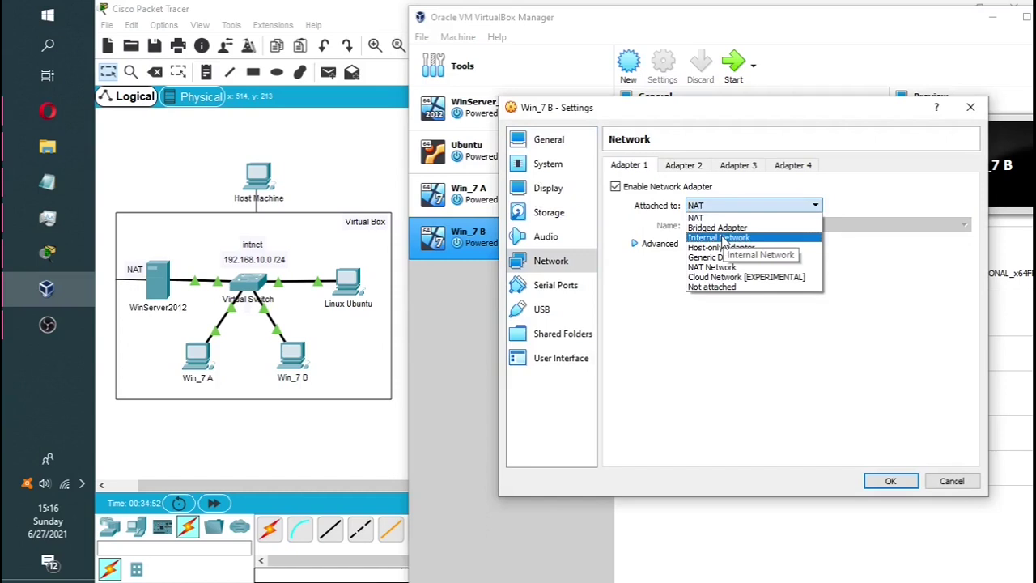
pyautogui.click(723, 239)
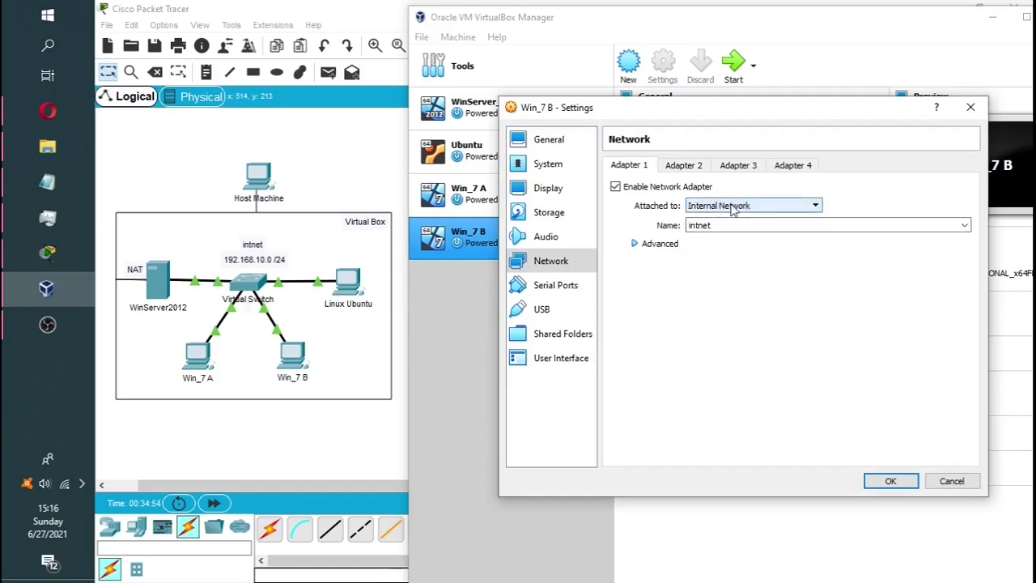
pyautogui.doubleClick(693, 226)
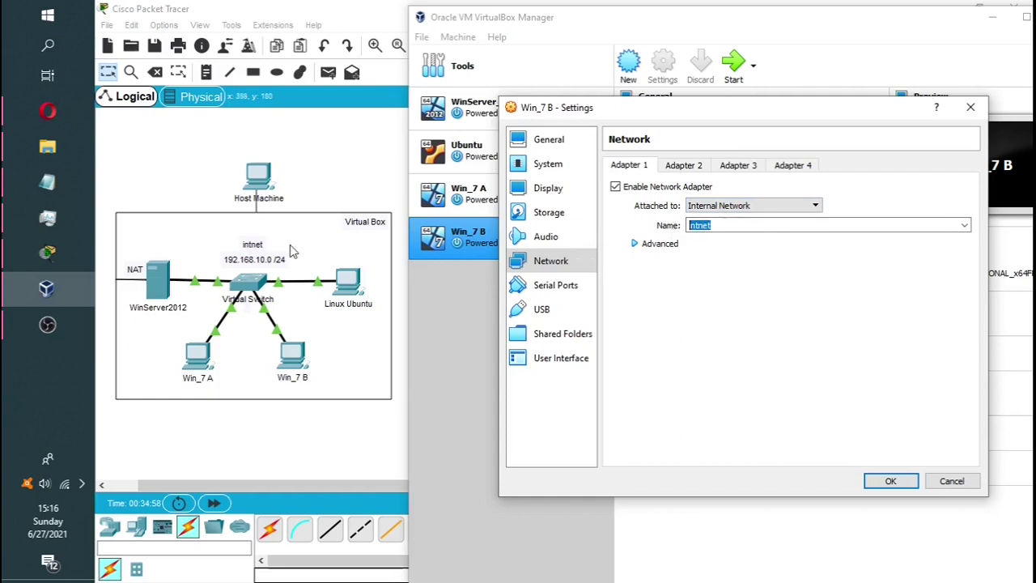
# In the topology diagram, undo the last change and reconnect the Host Machine line to the Virtual Box area
pyautogui.click(279, 252)
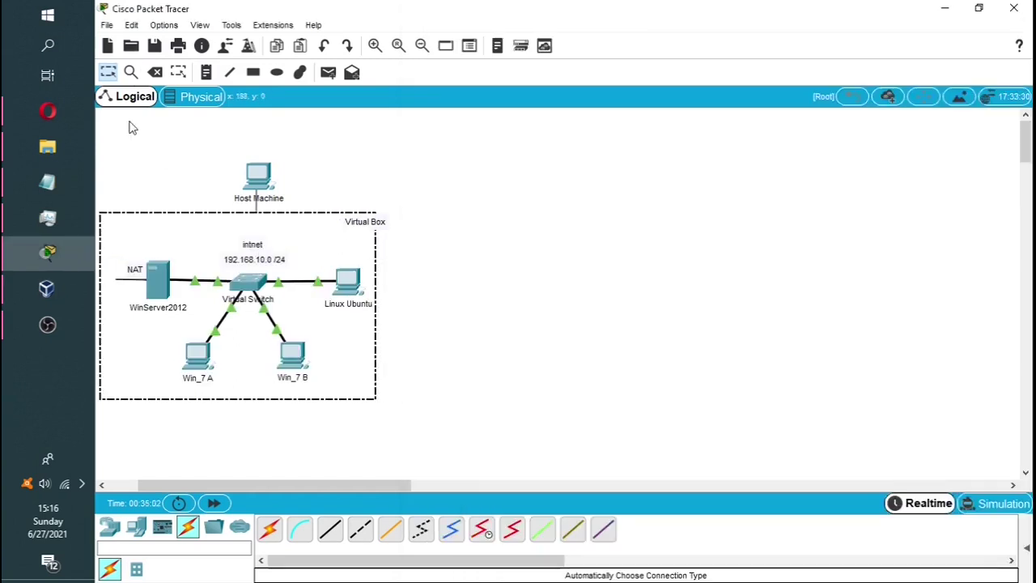
pyautogui.click(324, 46)
pyautogui.moveTo(374, 280); pyautogui.dragTo(388, 280)
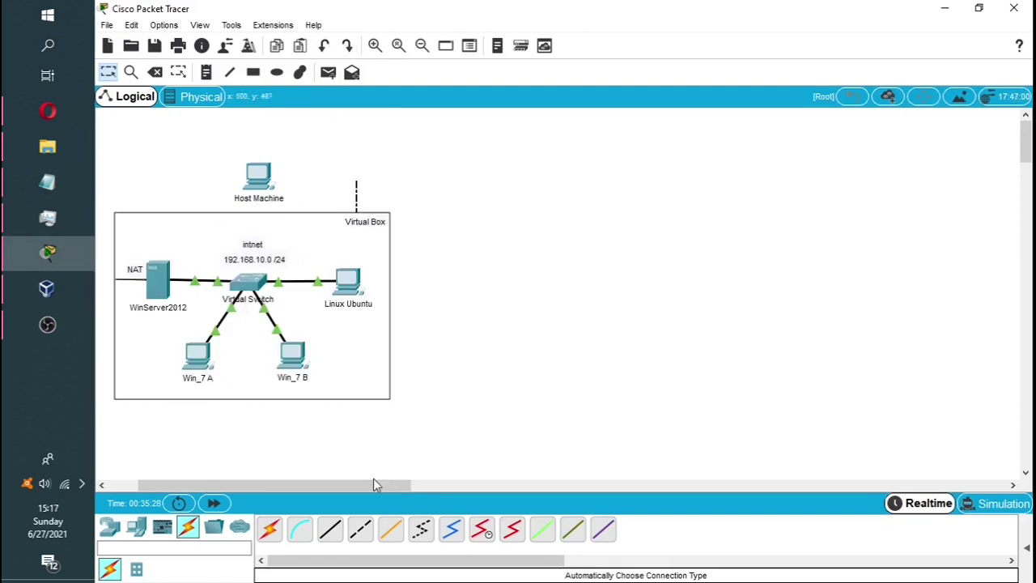
pyautogui.moveTo(357, 202); pyautogui.dragTo(259, 203)
# Save Win_7 B's network settings and select the Win_7 A machine
pyautogui.click(46, 289)
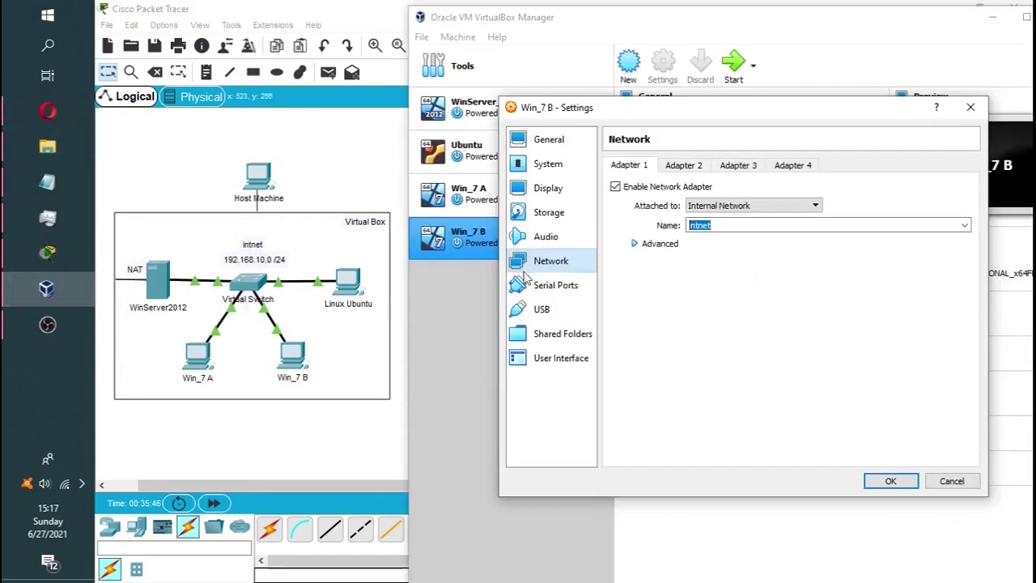
pyautogui.click(885, 487)
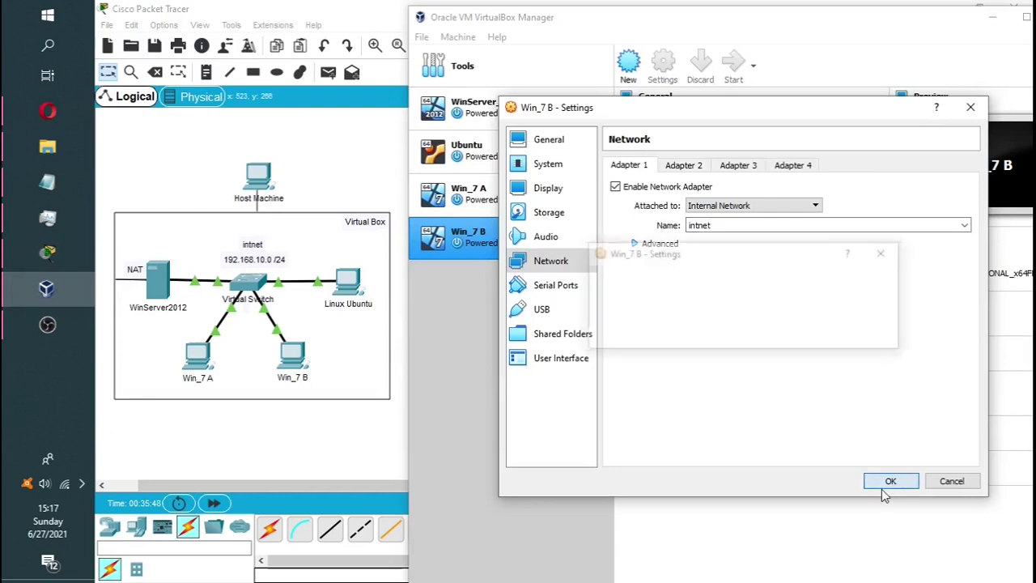
pyautogui.click(490, 202)
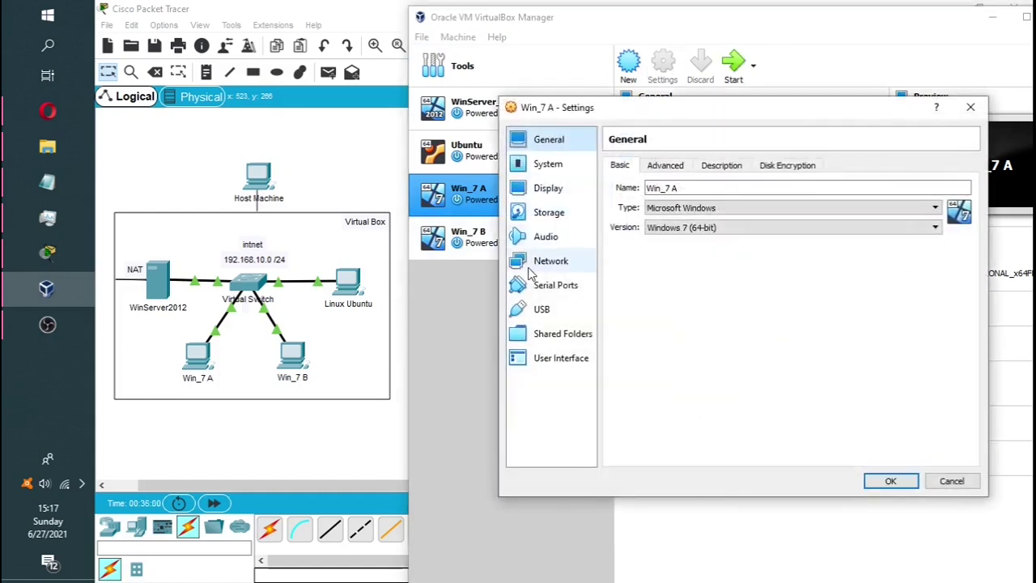
# Attach Win_7 A's Adapter 1 to the internal network intnet and save
pyautogui.click(538, 262)
pyautogui.click(712, 207)
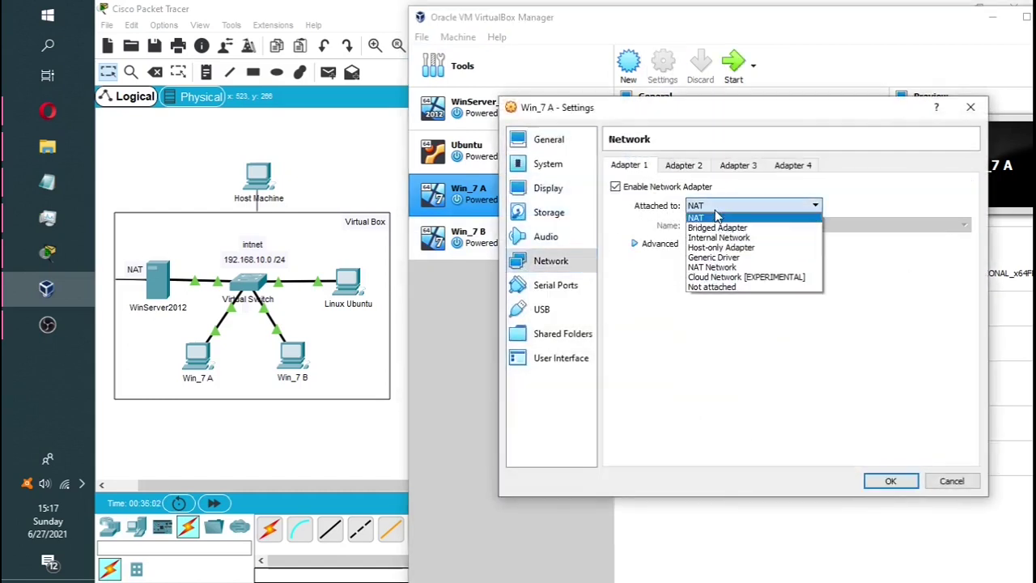
pyautogui.click(777, 239)
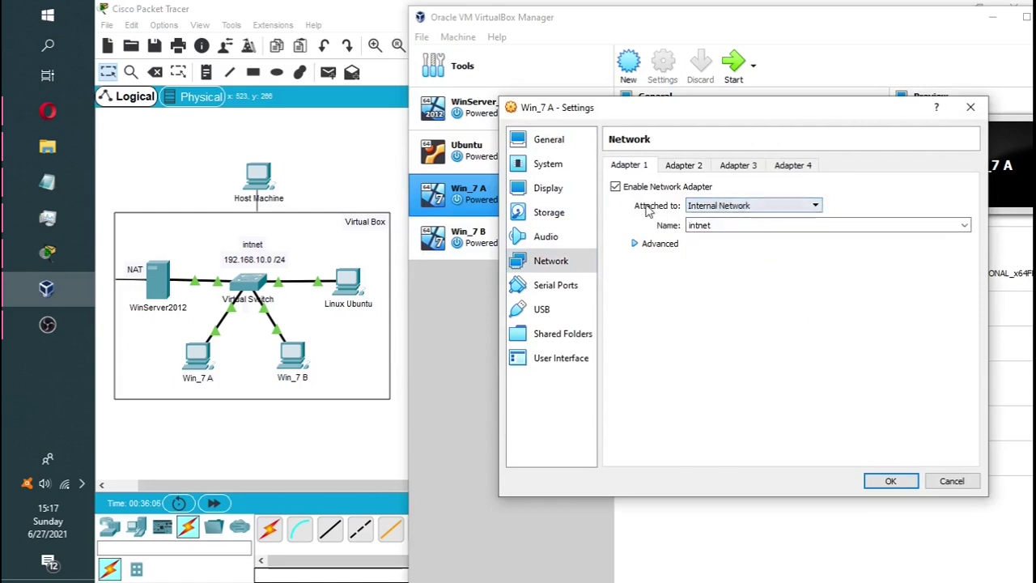
pyautogui.click(890, 481)
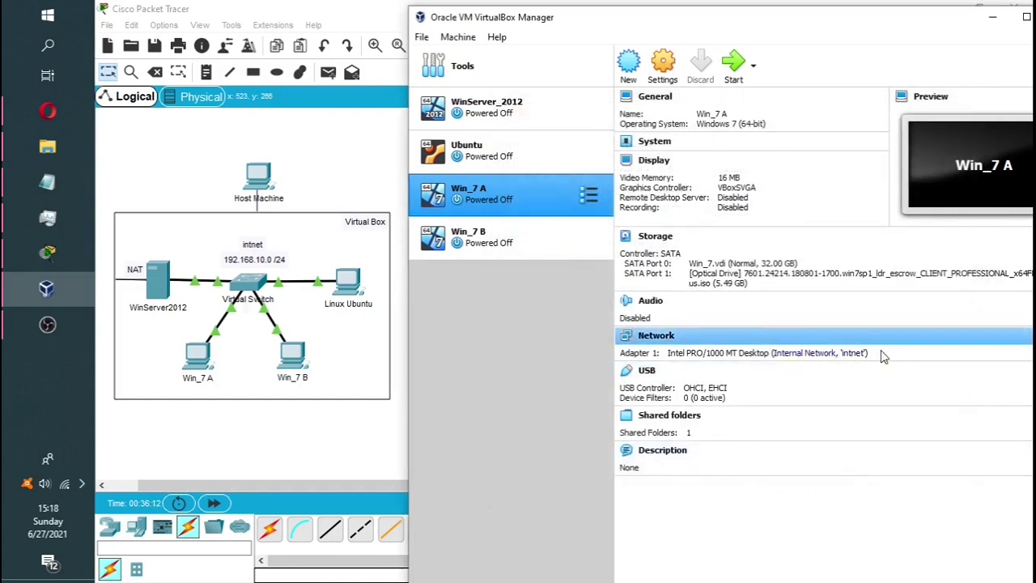
# Confirm Win_7 B's network, then attach Ubuntu's Adapter 1 to the internal network and save
pyautogui.click(510, 243)
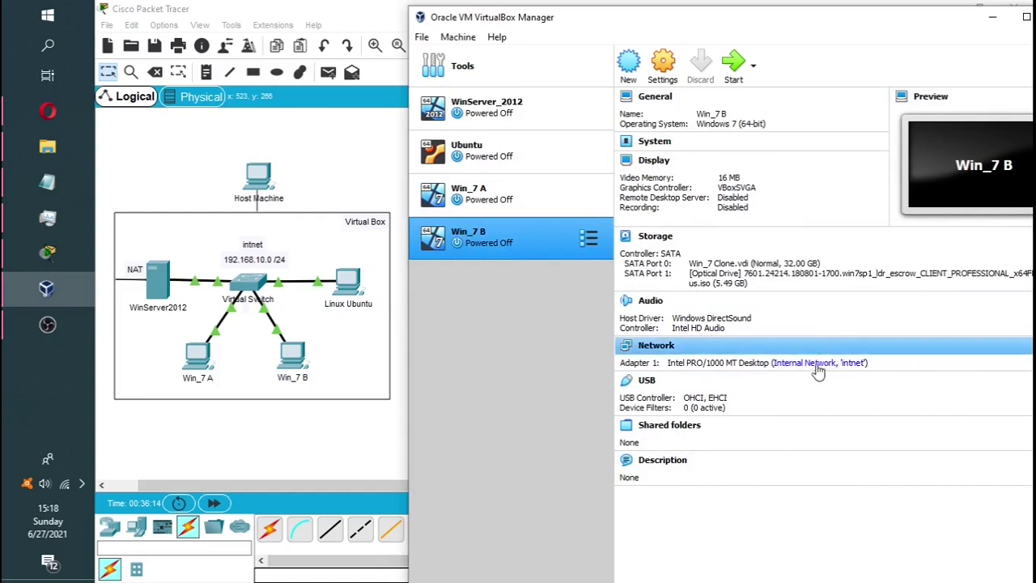
pyautogui.click(507, 156)
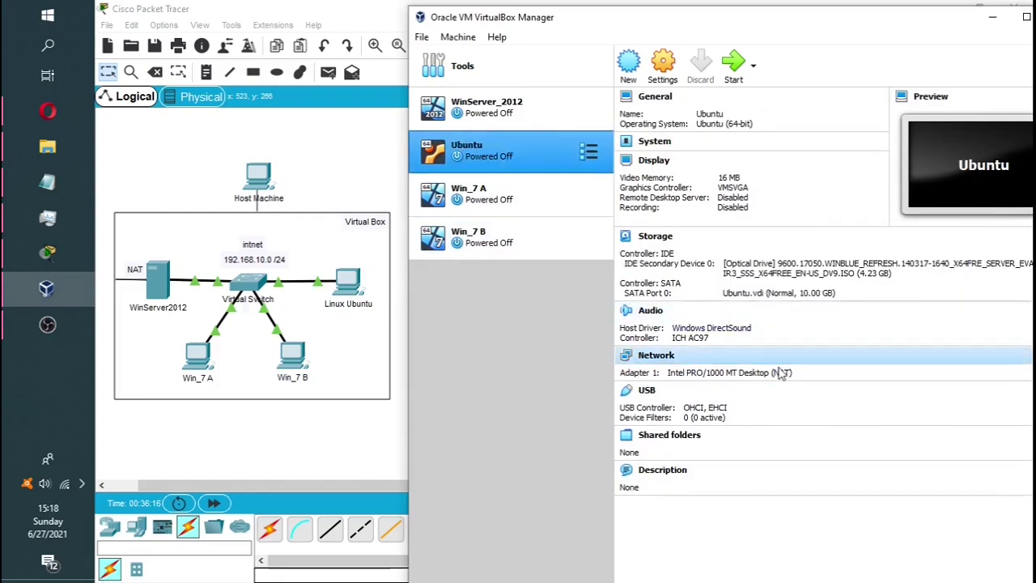
pyautogui.click(664, 78)
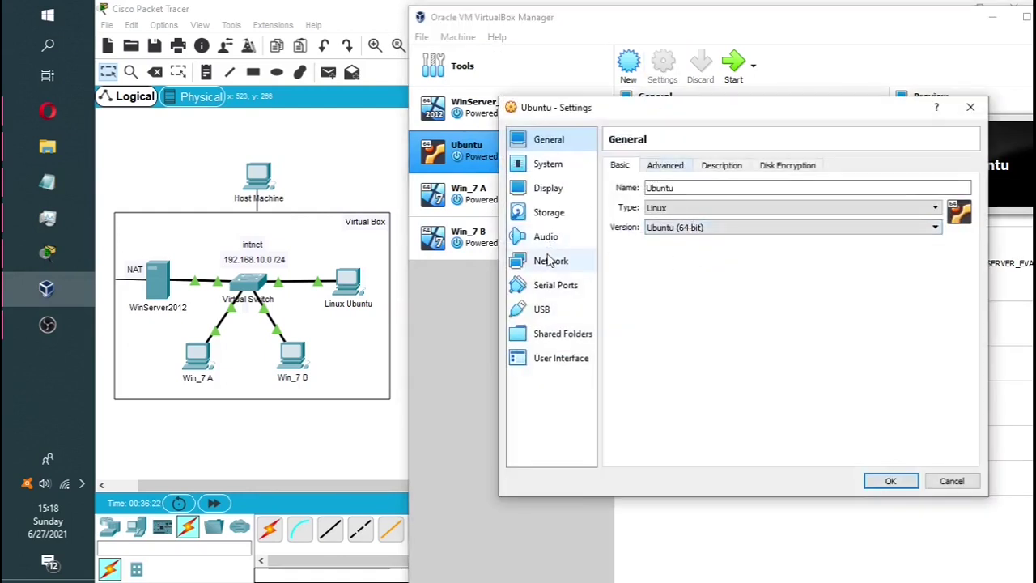
pyautogui.click(549, 261)
pyautogui.click(720, 207)
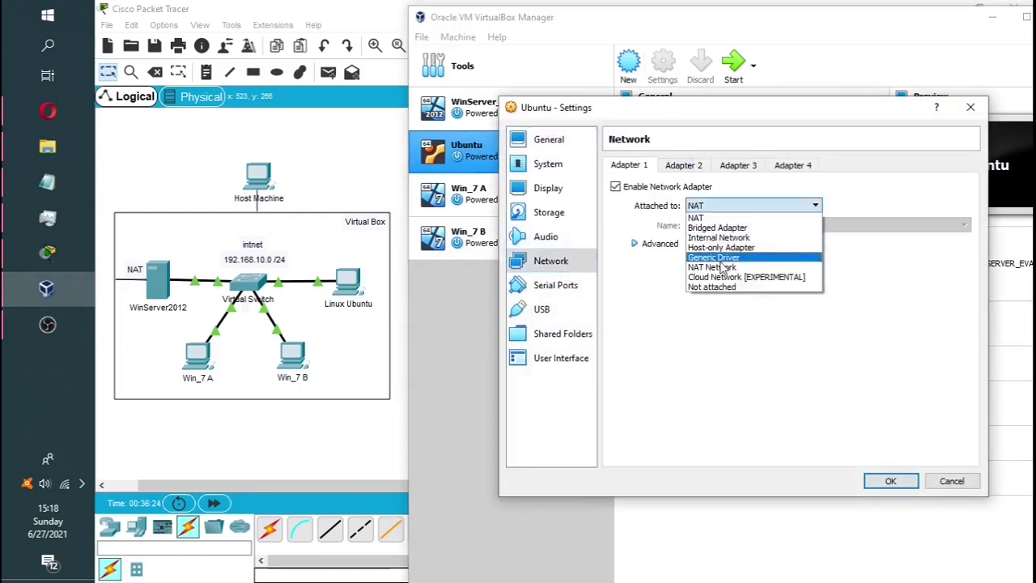
pyautogui.click(733, 238)
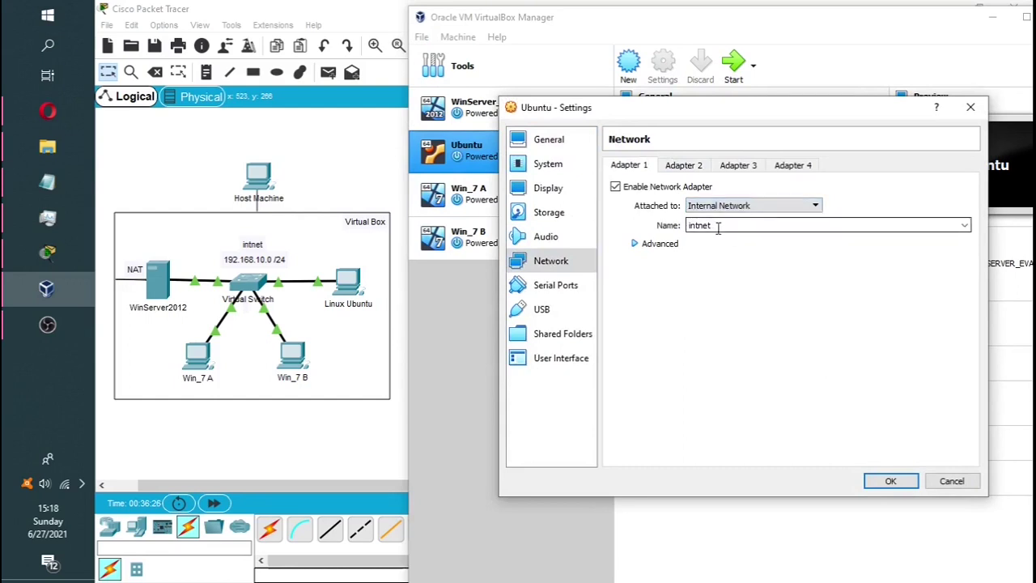
pyautogui.click(890, 482)
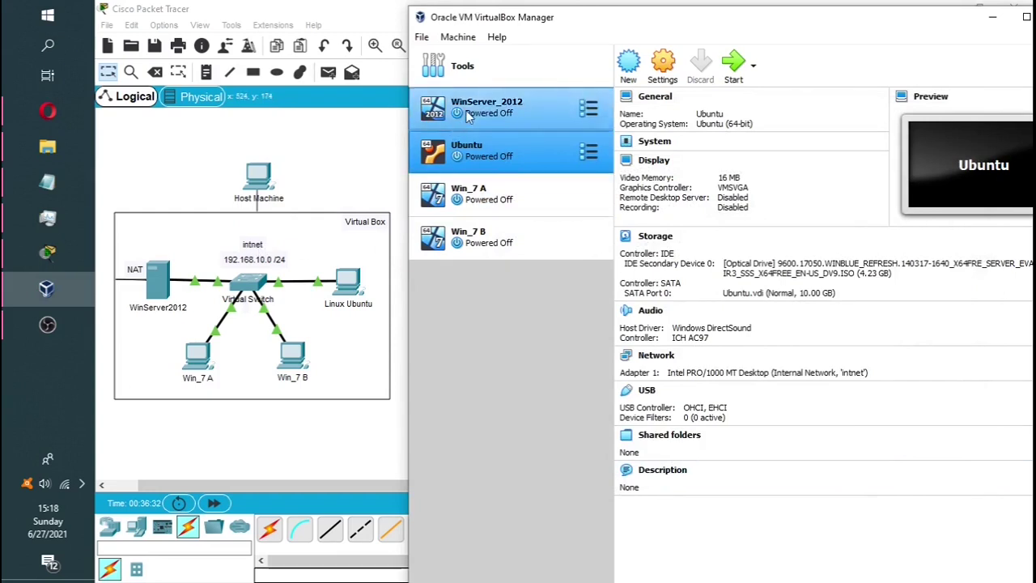
# Attach WinServer_2012's Adapter 1 to the internal network
pyautogui.click(497, 116)
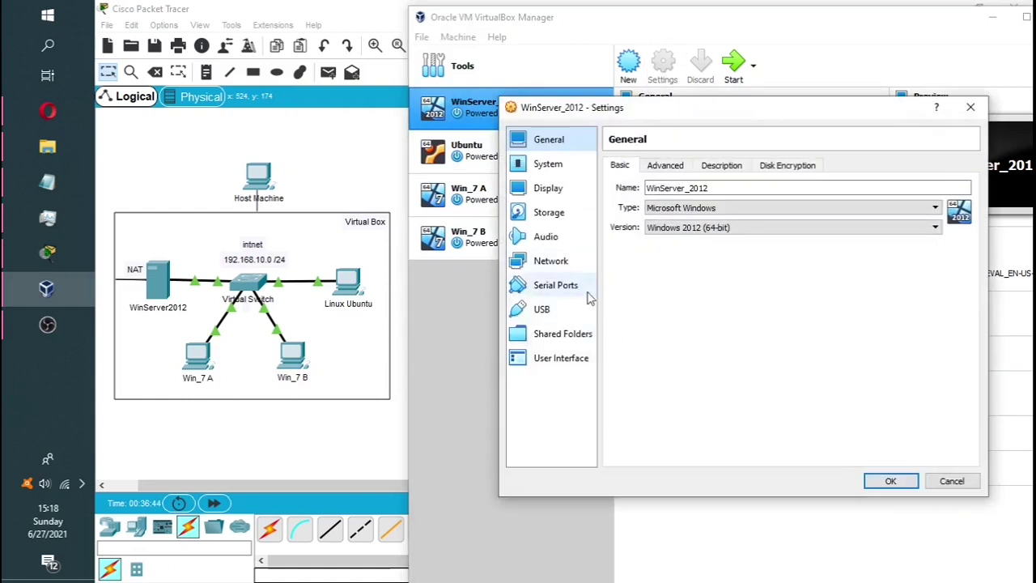
pyautogui.click(545, 271)
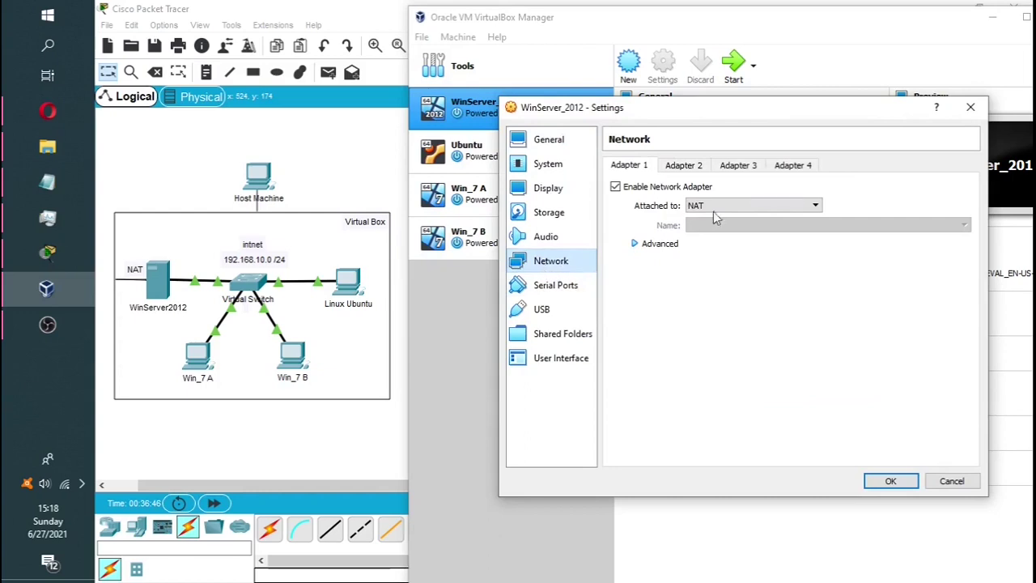
pyautogui.click(734, 209)
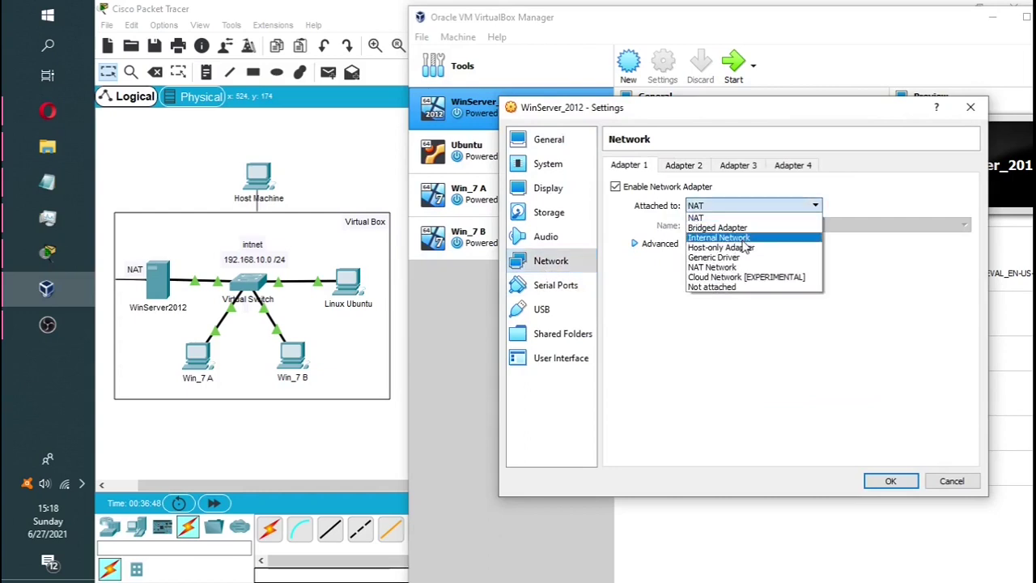
pyautogui.click(743, 239)
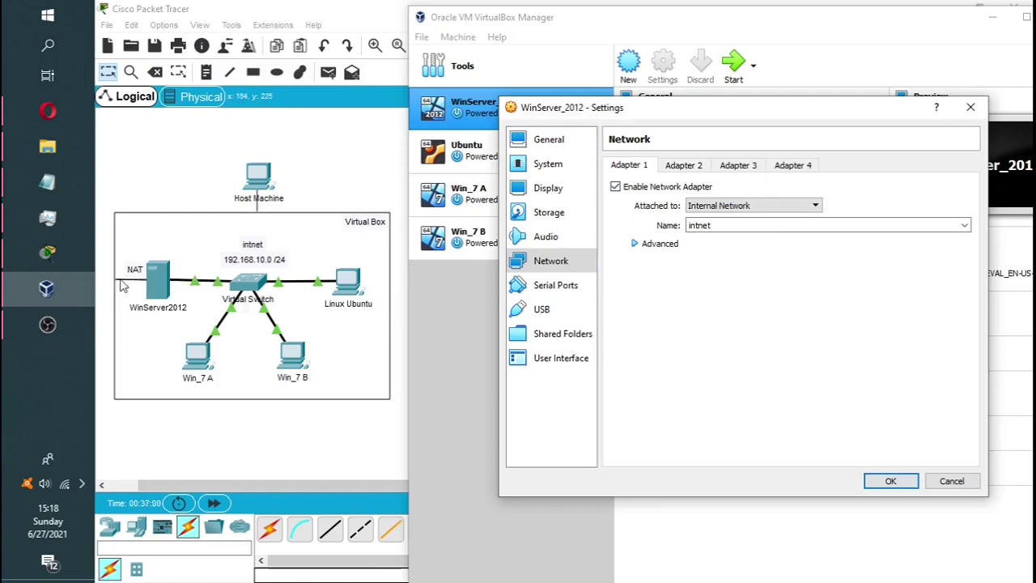
# Set the server's Adapter 2 to NAT and save the network settings
pyautogui.click(678, 174)
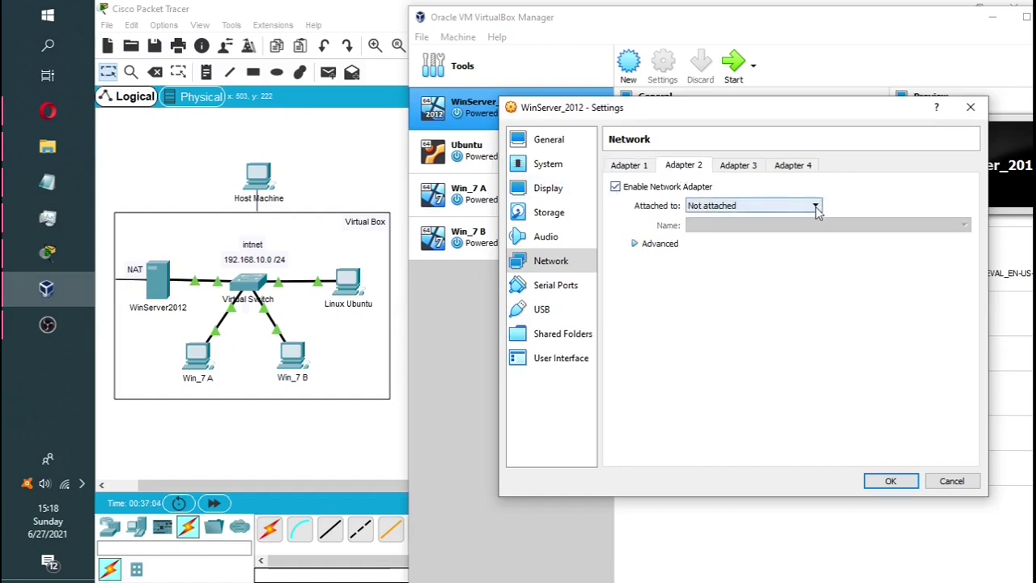
pyautogui.click(803, 205)
pyautogui.click(753, 218)
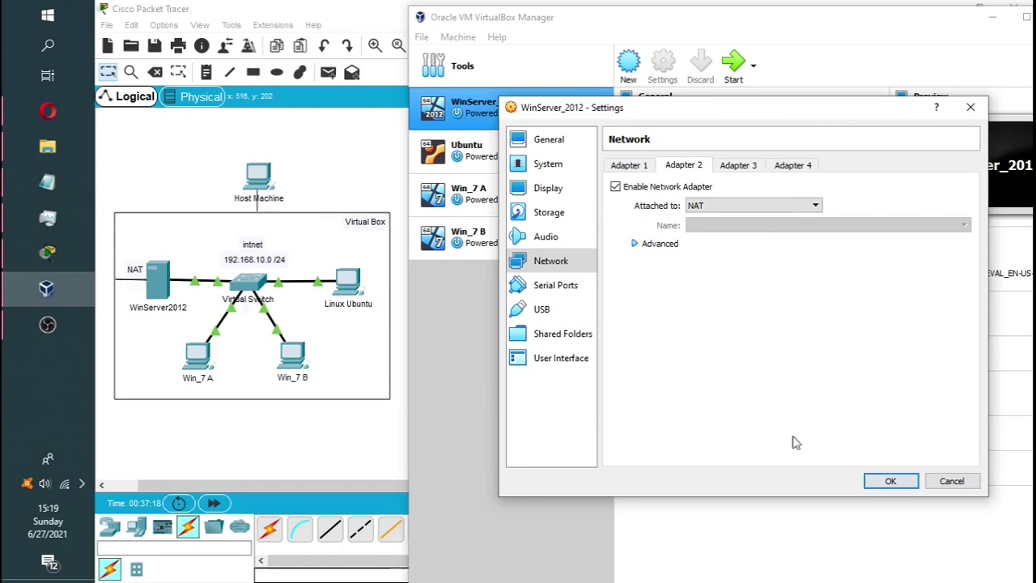
pyautogui.click(887, 480)
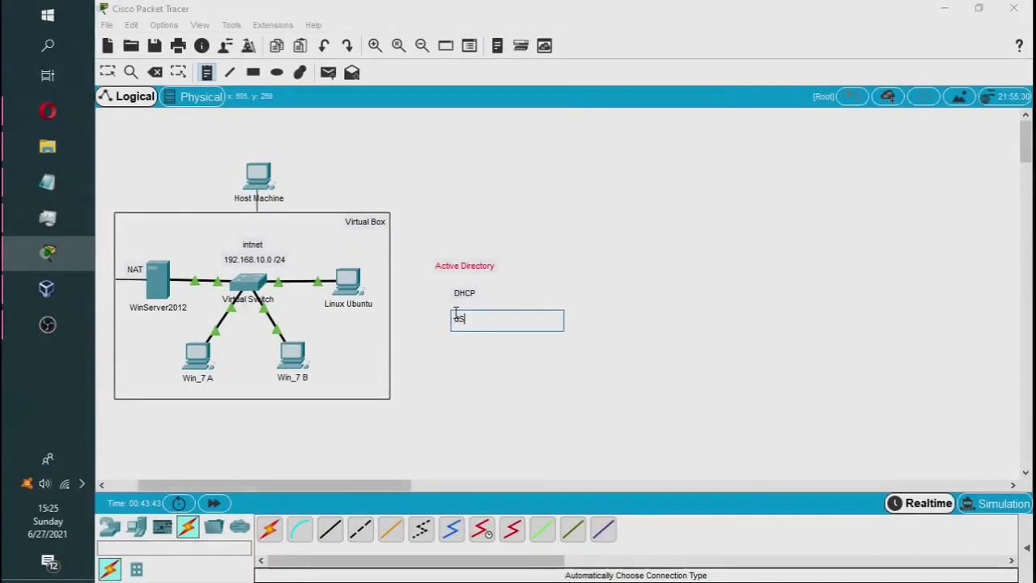
# Enter DNS as the text of the new note
pyautogui.press('BackSpace')
pyautogui.press('BackSpace')
pyautogui.write('DNS')
pyautogui.click(513, 420)
pyautogui.click(107, 72)
# Line up the DHCP and DNS notes beneath each other
pyautogui.moveTo(465, 293); pyautogui.dragTo(446, 287)
pyautogui.moveTo(465, 319); pyautogui.dragTo(447, 307)
pyautogui.moveTo(450, 286)
pyautogui.mouseDown()
pyautogui.moveTo(442, 297)
pyautogui.moveTo(460, 283)
pyautogui.mouseUp()
pyautogui.click(178, 72)
pyautogui.click(107, 72)
pyautogui.moveTo(443, 298); pyautogui.dragTo(460, 299)
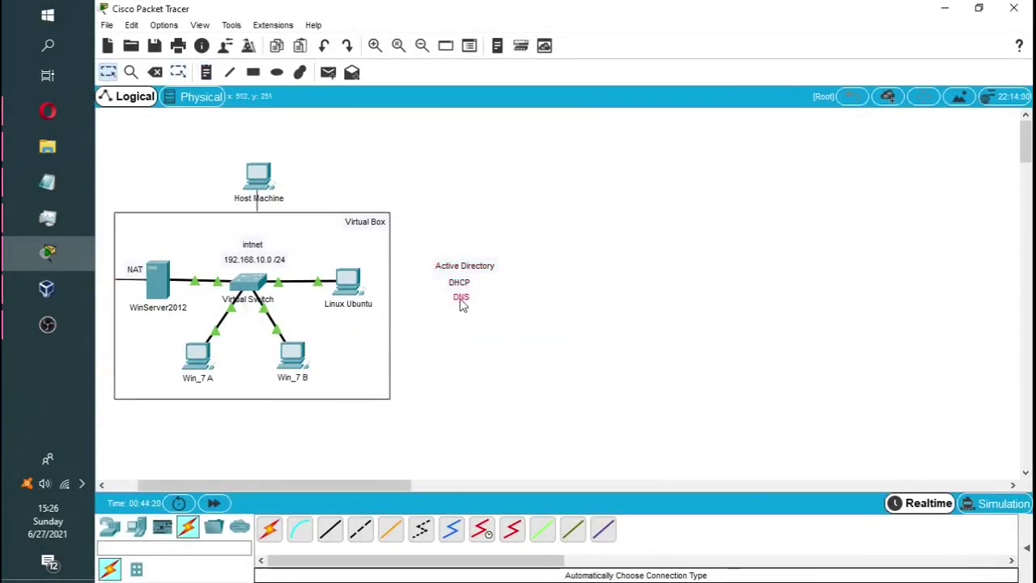
# Move the Active Directory, DHCP and DNS notes beside WinServer2012, then return to VirtualBox Manager
pyautogui.moveTo(419, 230); pyautogui.dragTo(569, 334)
pyautogui.moveTo(467, 277); pyautogui.dragTo(168, 234)
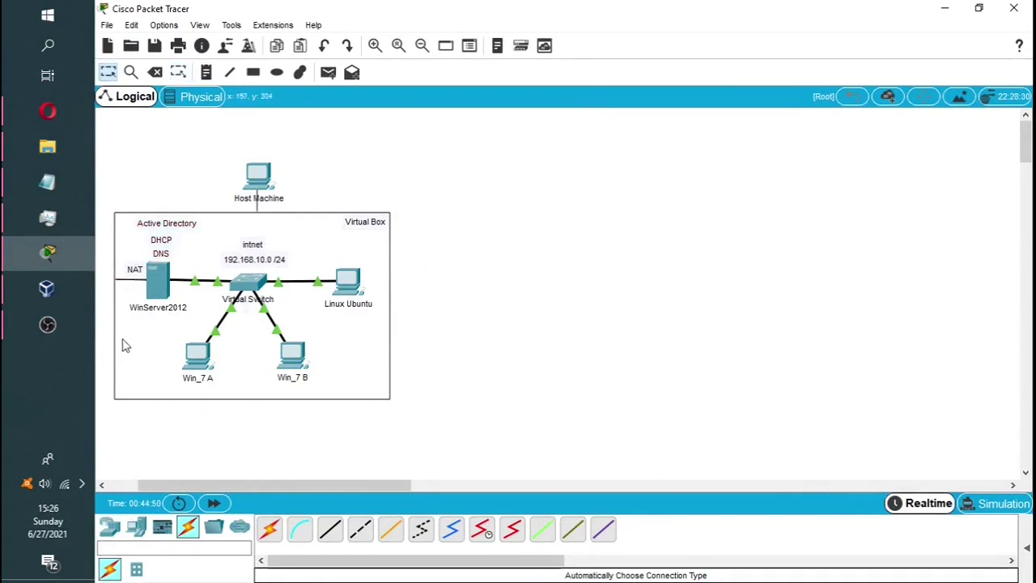
pyautogui.click(78, 297)
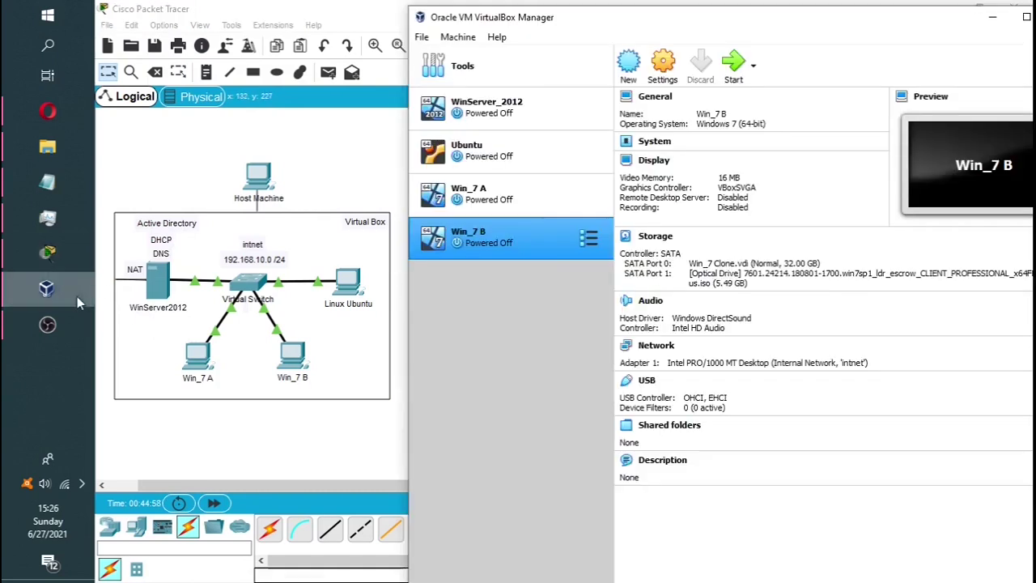
# Start the WinServer_2012 virtual machine and continue past the boot-from-disc prompt
pyautogui.click(485, 112)
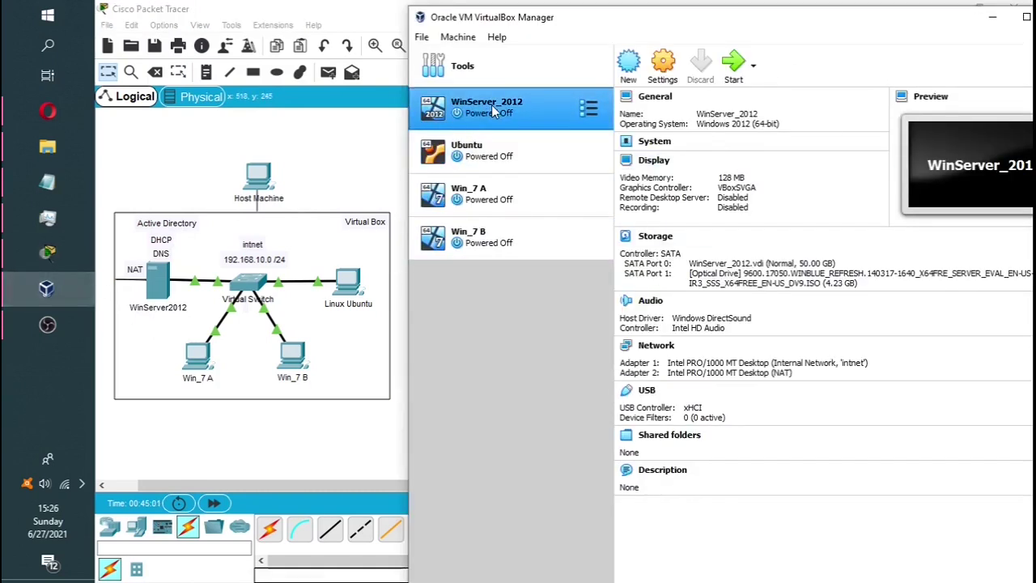
pyautogui.click(735, 71)
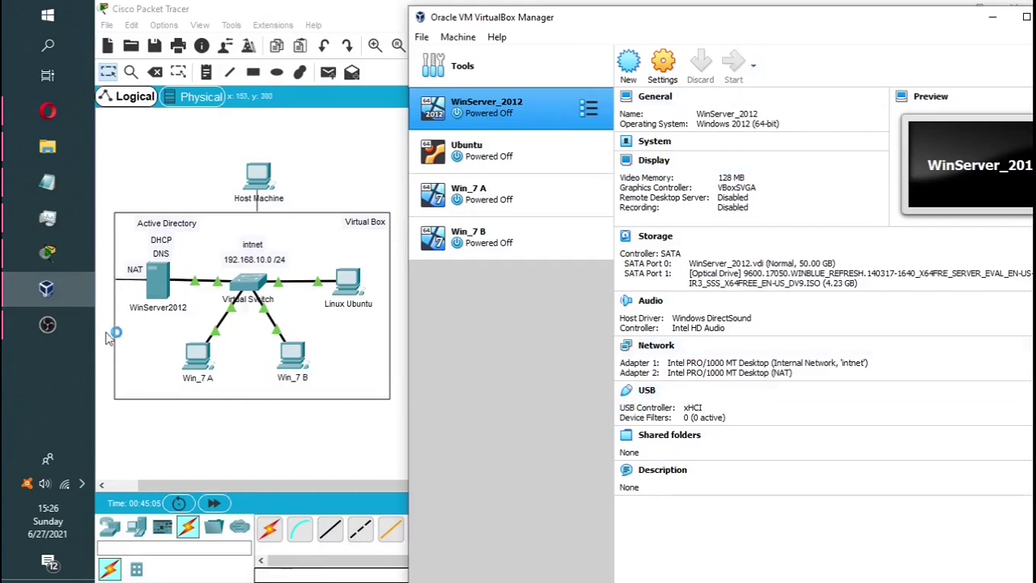
pyautogui.moveTo(50, 297)
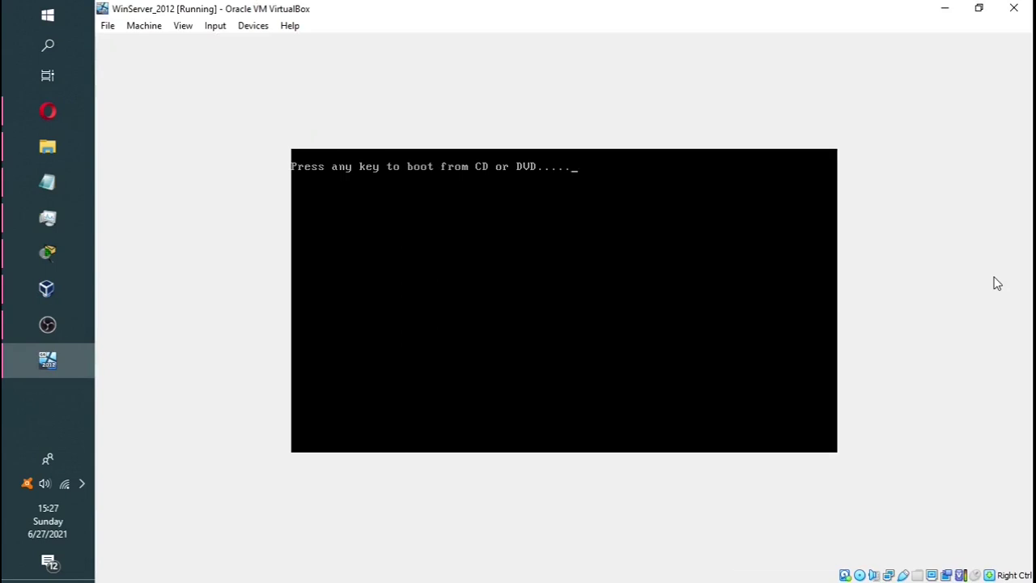
pyautogui.press('Return')
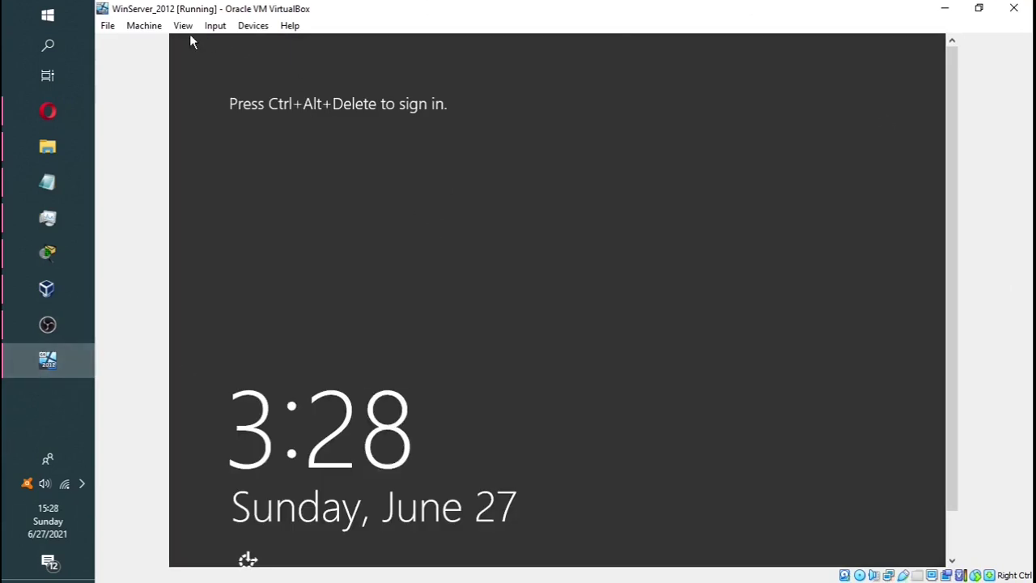
# Send Ctrl-Alt-Del to the guest from the Input > Keyboard menu
pyautogui.click(219, 30)
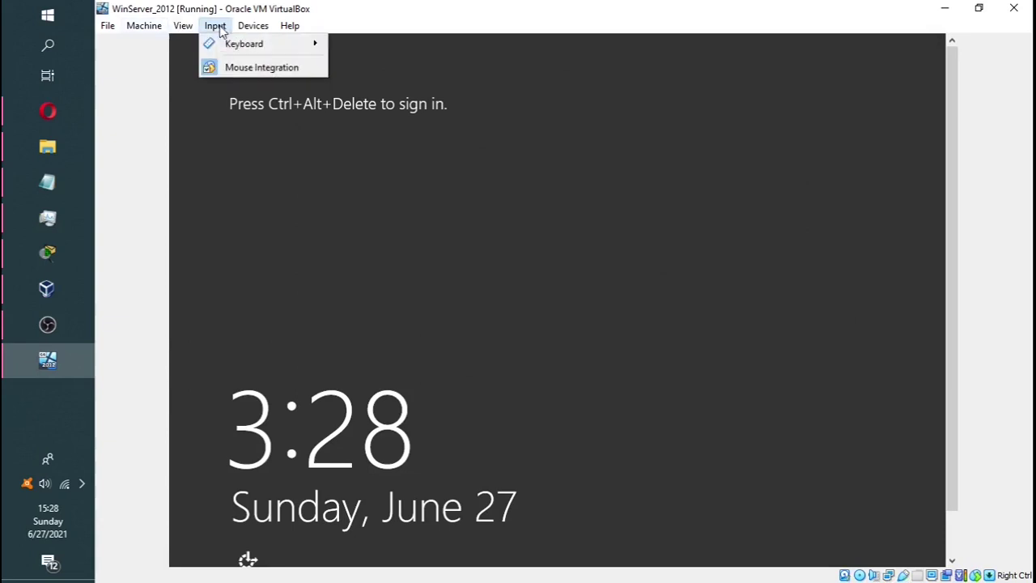
pyautogui.moveTo(238, 42)
pyautogui.click(381, 86)
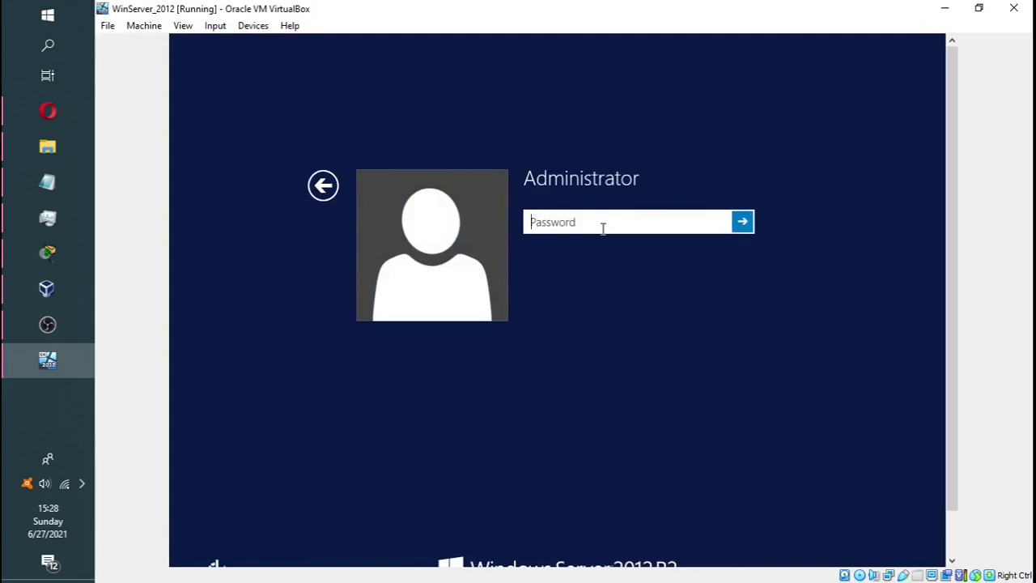
# Enter the Administrator password and sign in
pyautogui.write('P•••••')
pyautogui.press('capslock')
pyautogui.write('•')
pyautogui.press('capslock')
pyautogui.write('•')
pyautogui.click(752, 228)
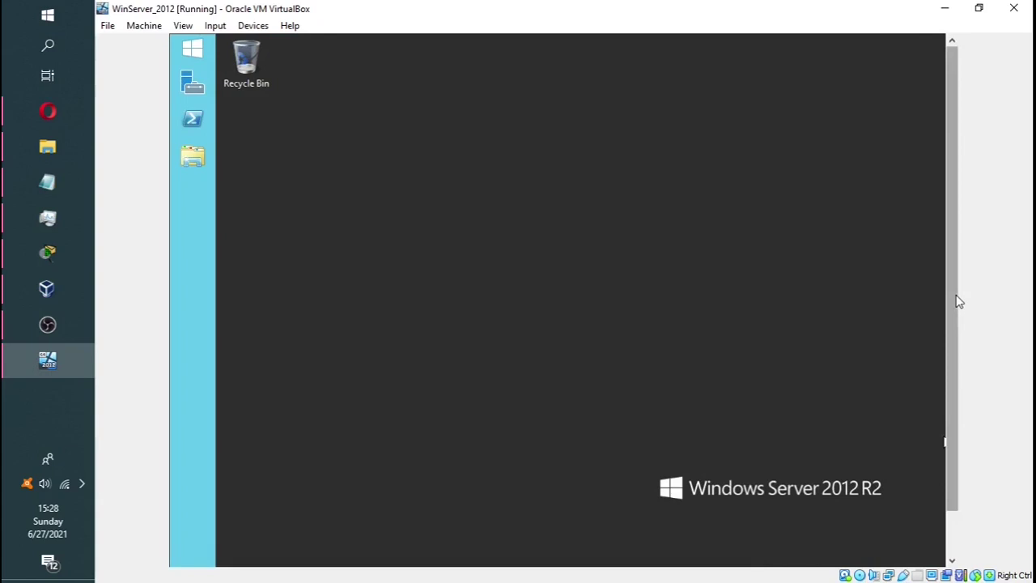
# Move Server Manager aside and open This PC from the guest Start screen
pyautogui.moveTo(958, 301); pyautogui.dragTo(955, 273)
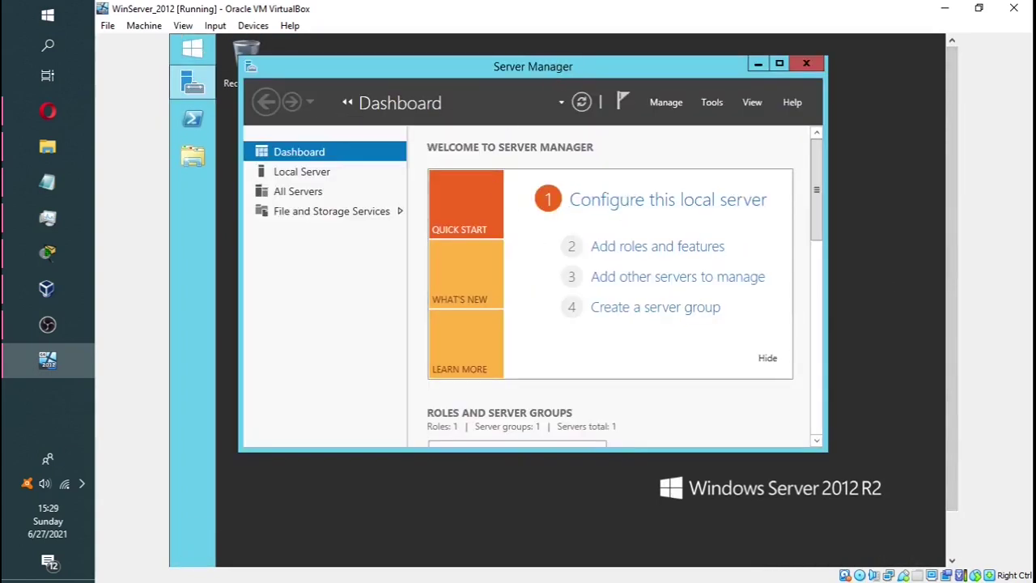
pyautogui.moveTo(553, 60); pyautogui.dragTo(598, 79)
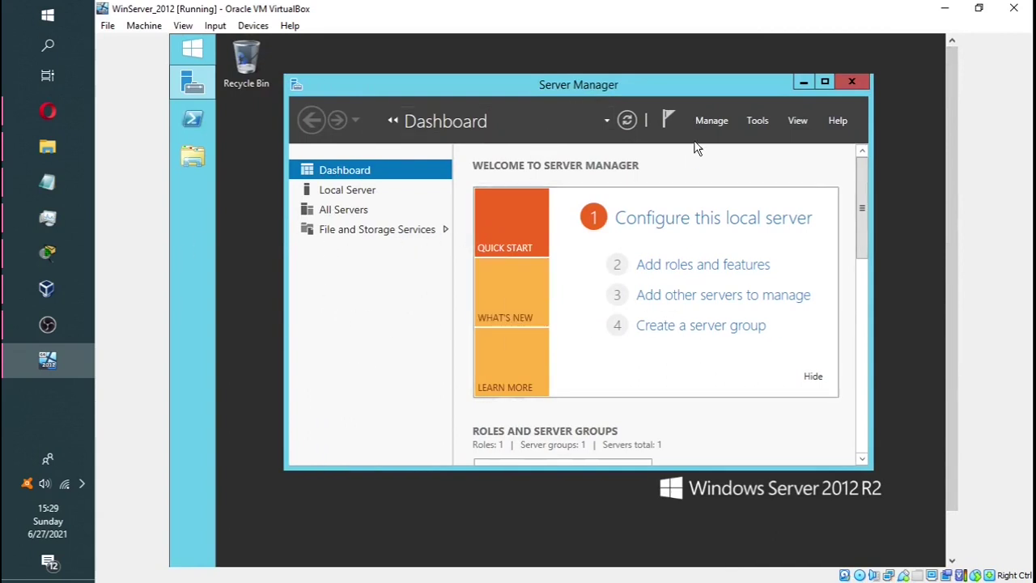
pyautogui.click(192, 49)
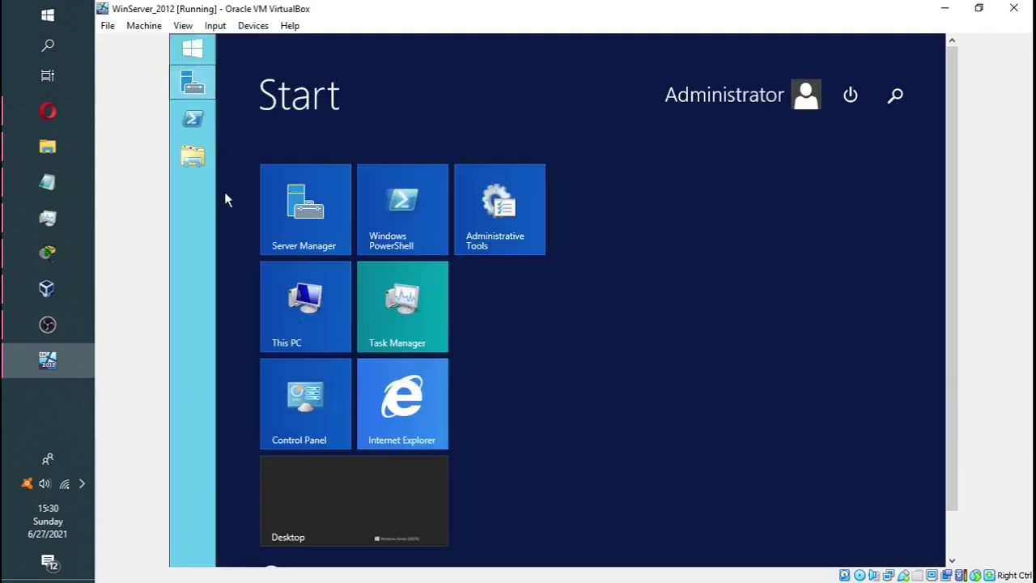
pyautogui.click(306, 324)
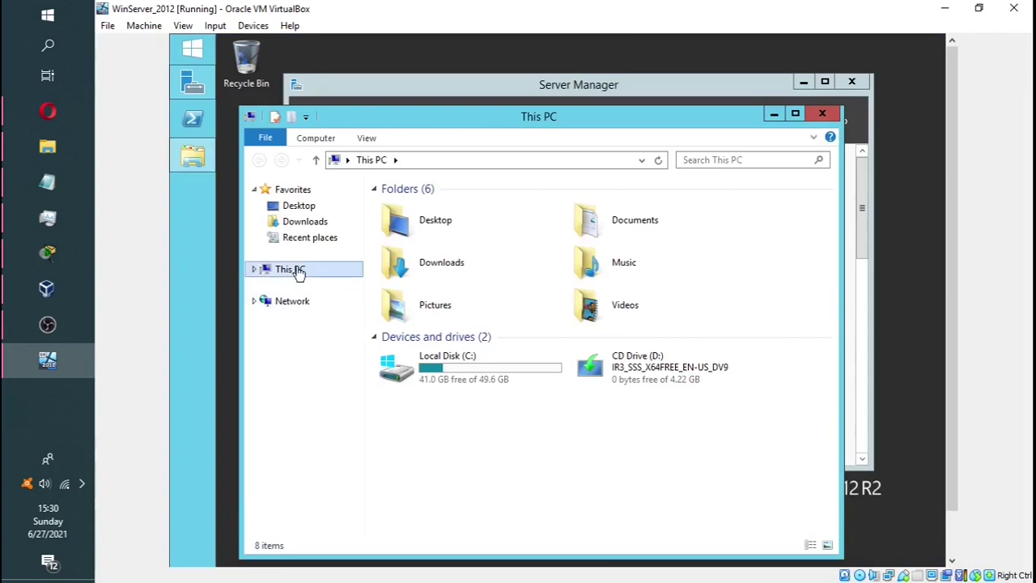
# Change the computer name to WINSERVER2012 in System Properties and acknowledge the restart notice
pyautogui.rightClick(297, 270)
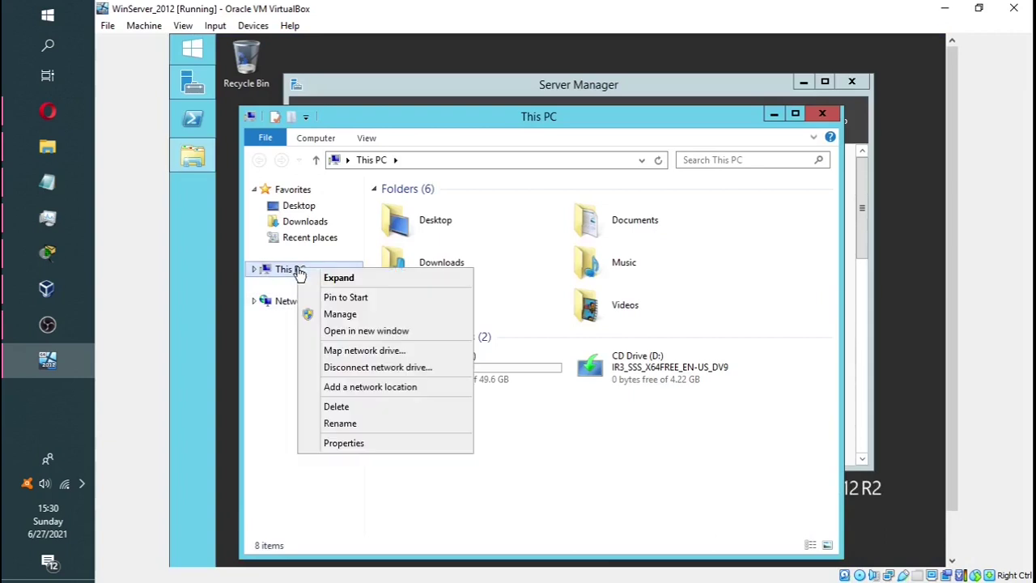
pyautogui.click(347, 442)
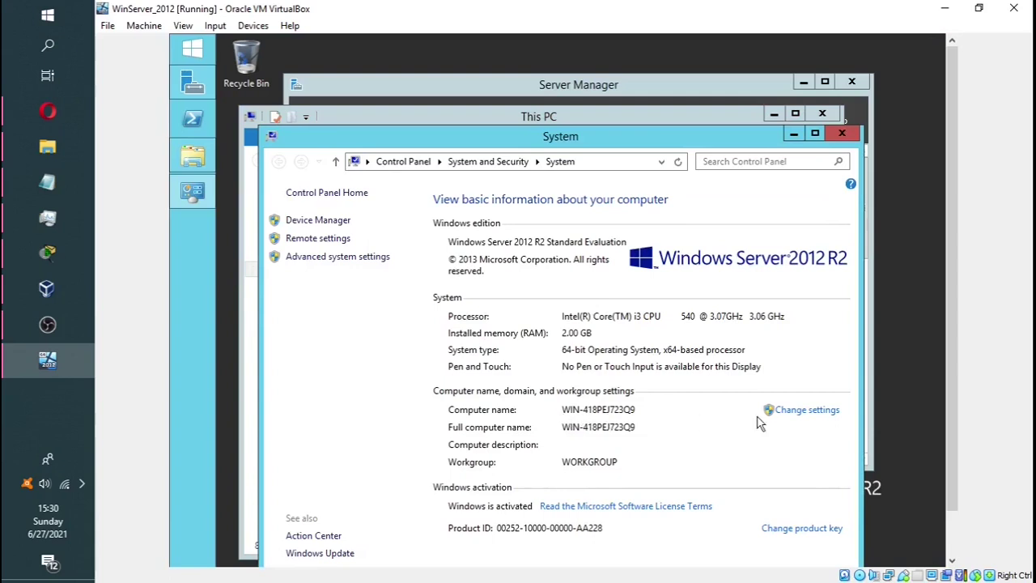
pyautogui.click(793, 411)
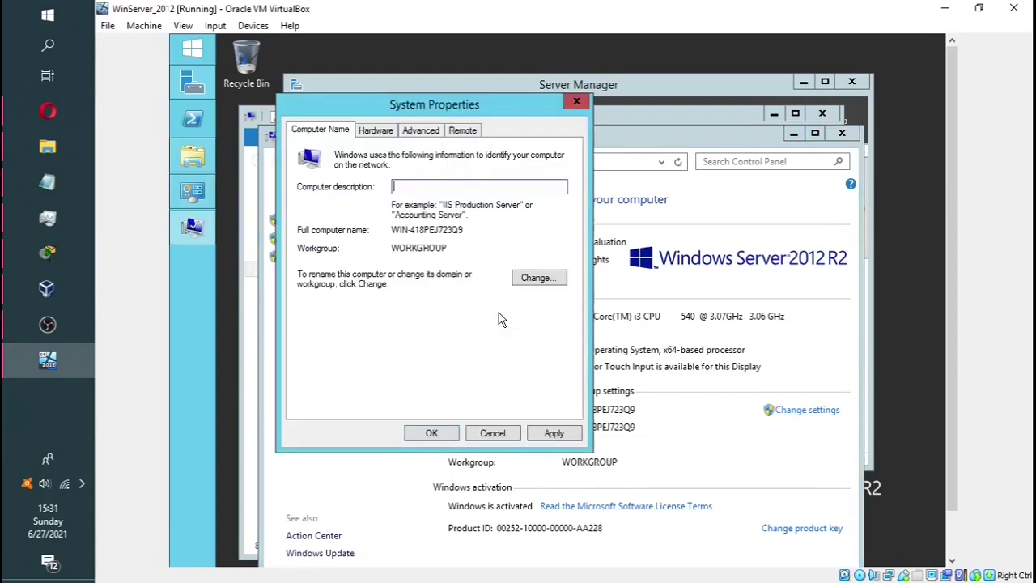
pyautogui.click(547, 279)
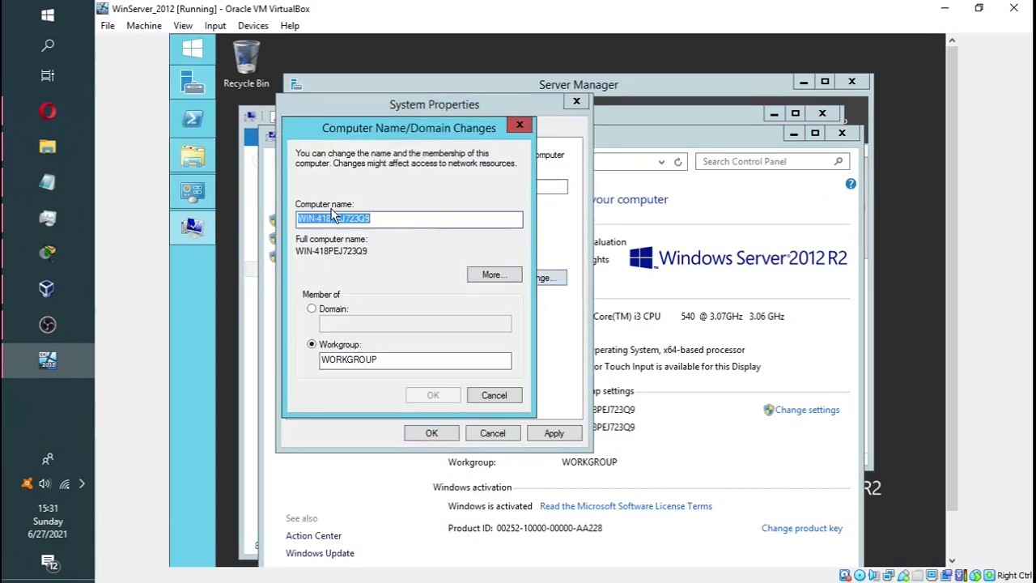
pyautogui.write('W')
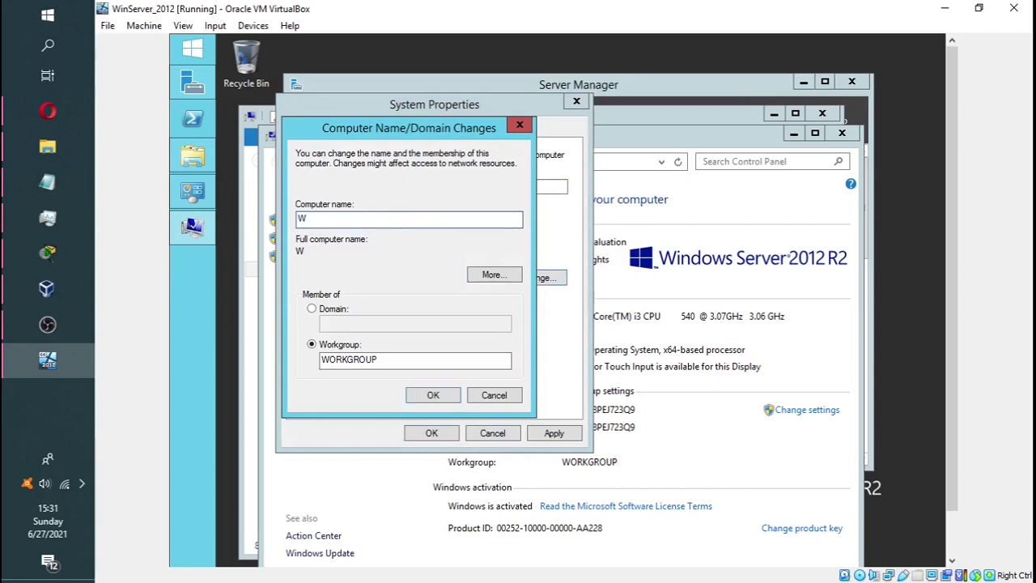
pyautogui.write('INSE')
pyautogui.write('E')
pyautogui.write('RVER')
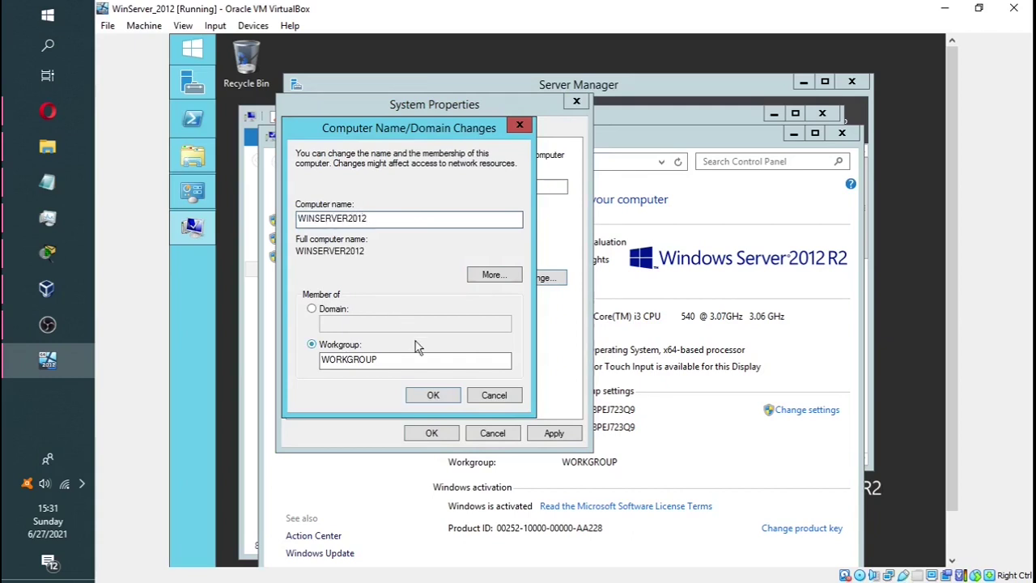
pyautogui.click(435, 396)
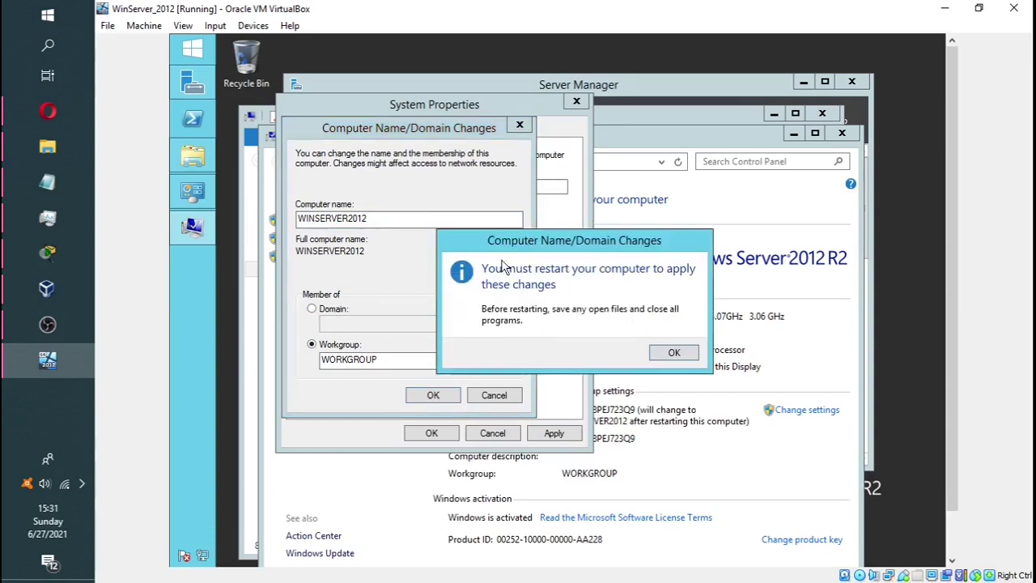
pyautogui.click(682, 353)
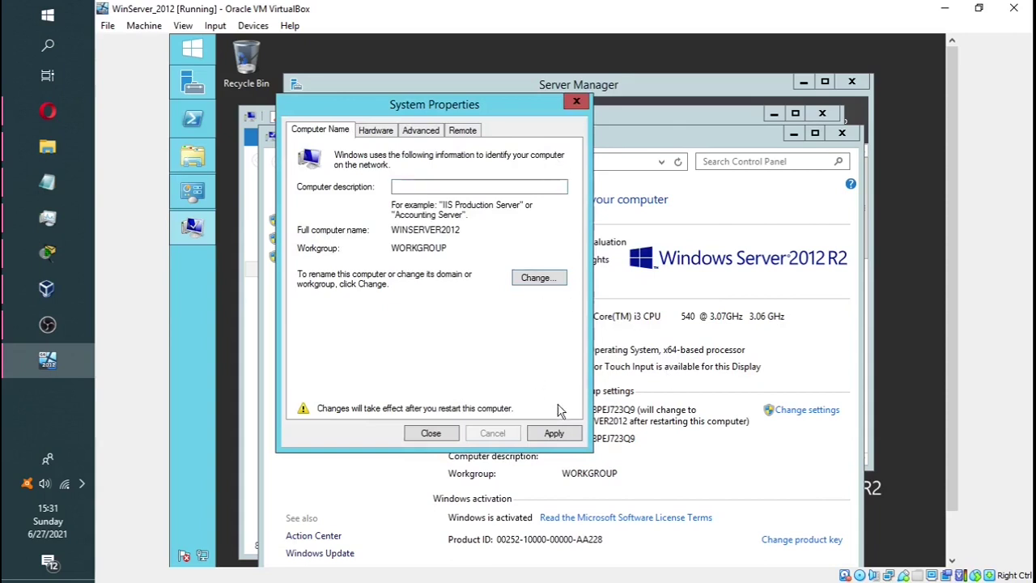
pyautogui.click(453, 435)
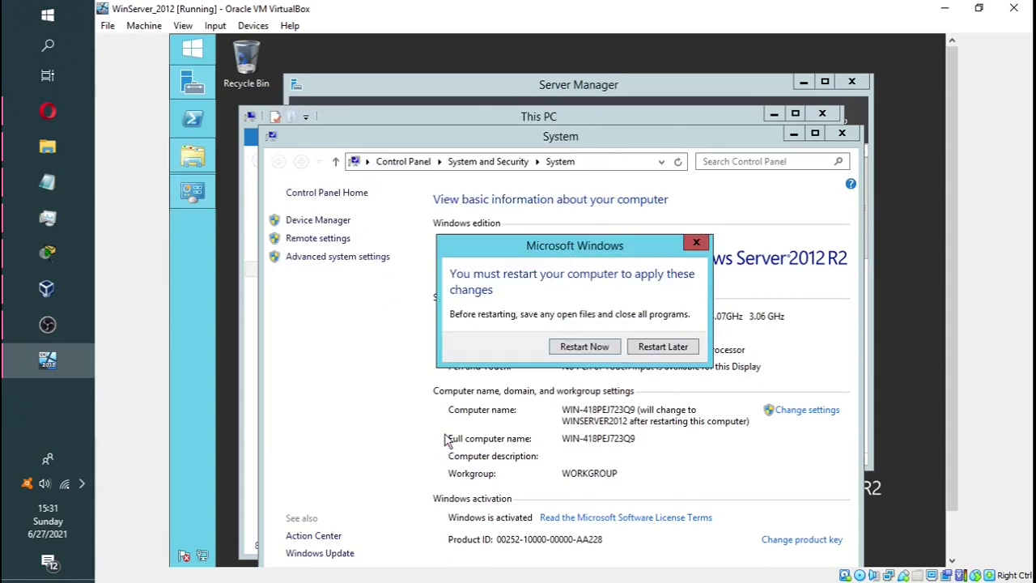
# Restart the server to apply its new name and bring up the sign-in screen
pyautogui.click(585, 346)
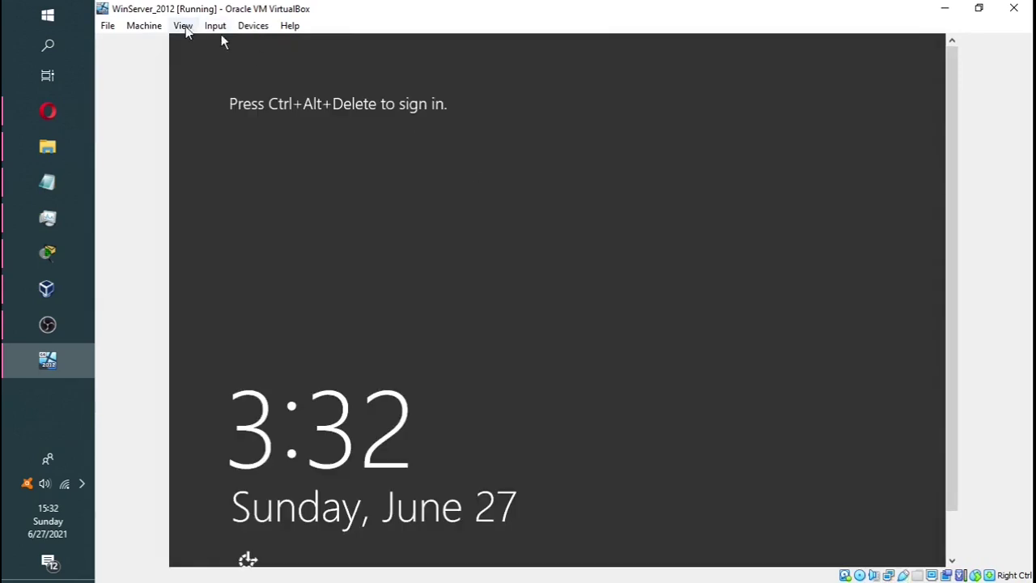
pyautogui.click(215, 25)
pyautogui.moveTo(243, 44)
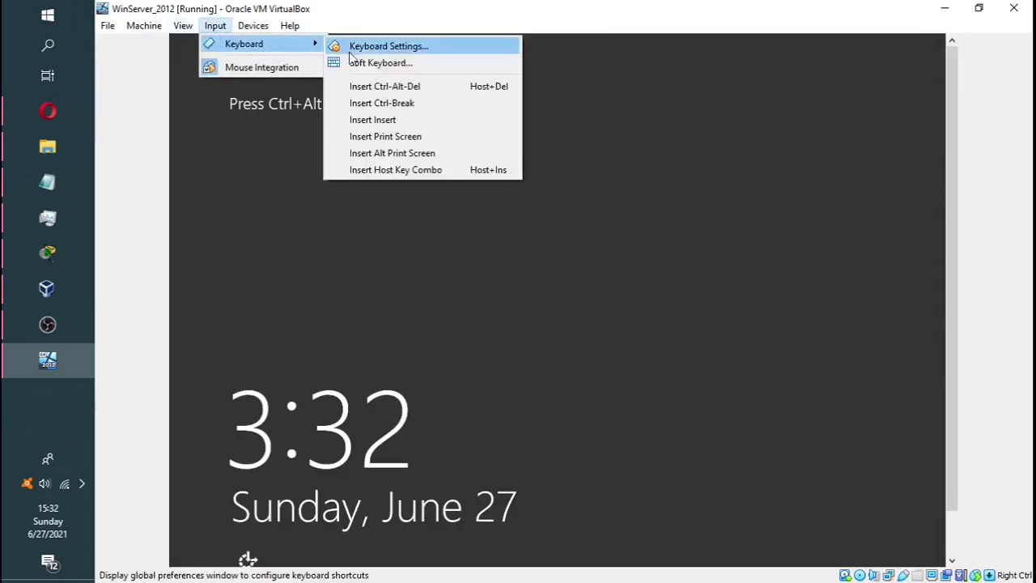
pyautogui.click(385, 86)
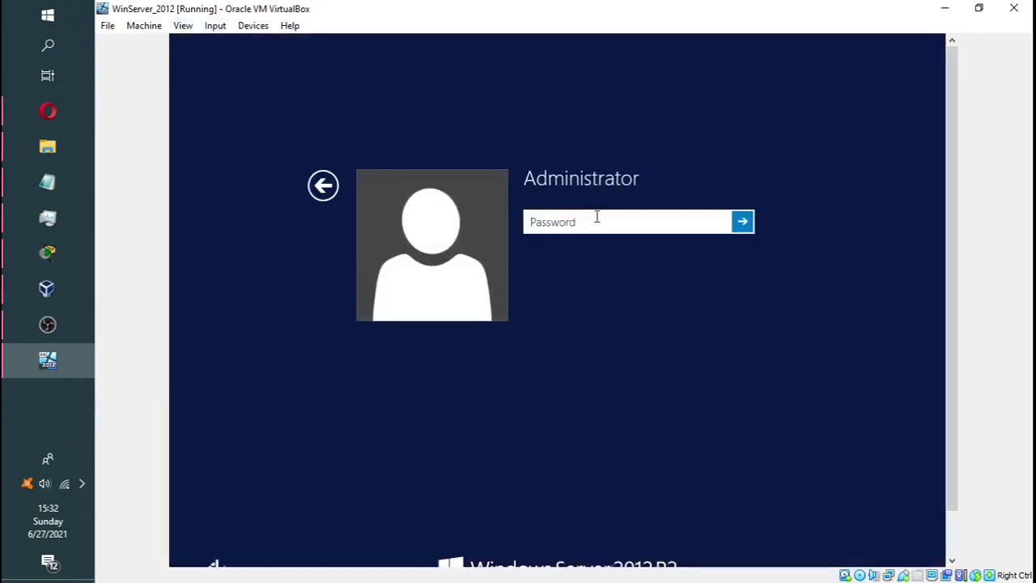
# Sign in to the server with the administrator password
pyautogui.write('P')
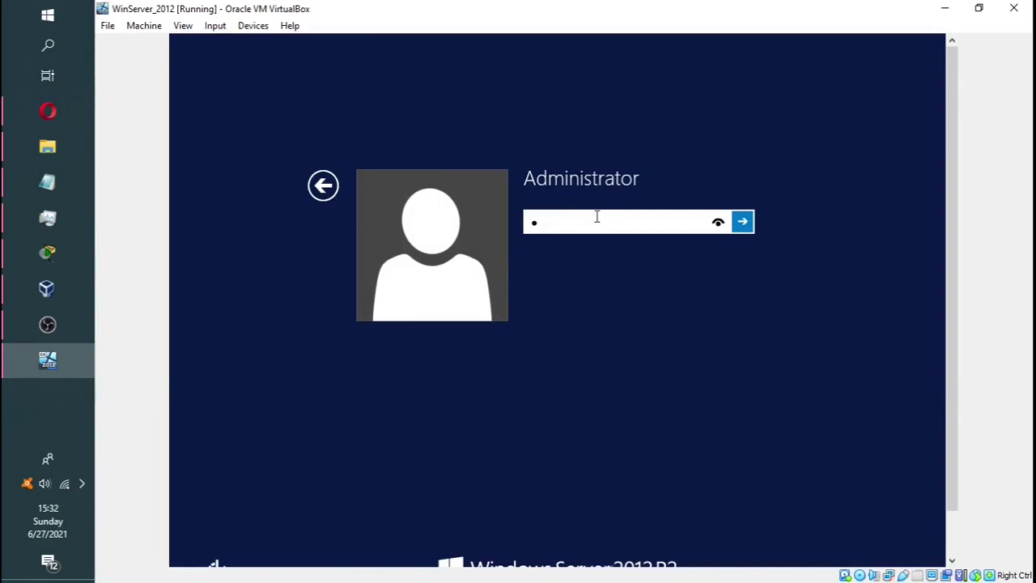
pyautogui.write('•••')
pyautogui.press('BackSpace')
pyautogui.press('BackSpace')
pyautogui.press('BackSpace')
pyautogui.press('BackSpace')
pyautogui.write('•••••')
pyautogui.press('capslock')
pyautogui.write('•')
pyautogui.press('capslock')
pyautogui.write('••')
pyautogui.press('Return')
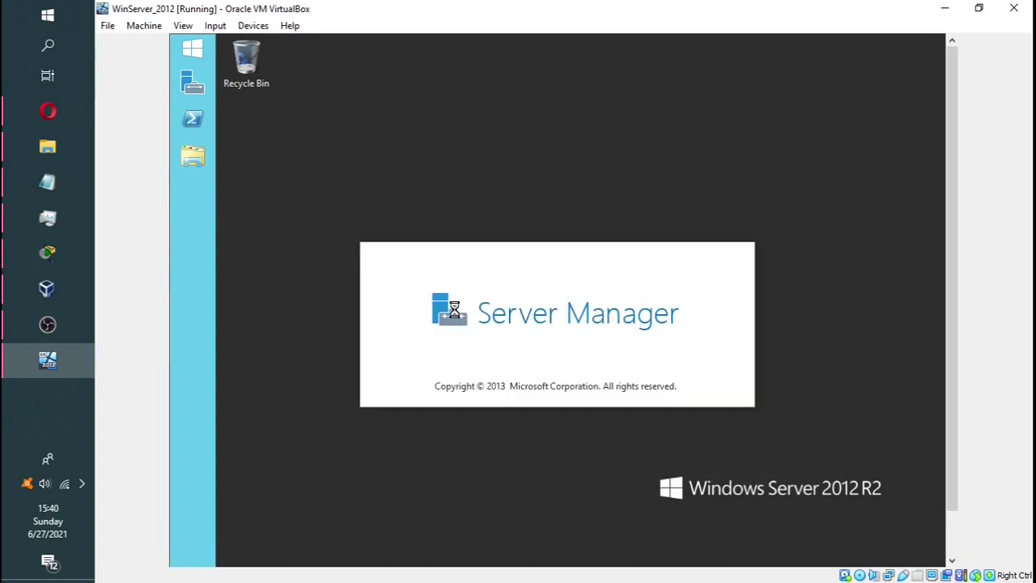
# Start Add Roles and Features as a role-based install on WINSERVER2012 and tick Active Directory Domain Services
pyautogui.moveTo(949, 223); pyautogui.dragTo(950, 194)
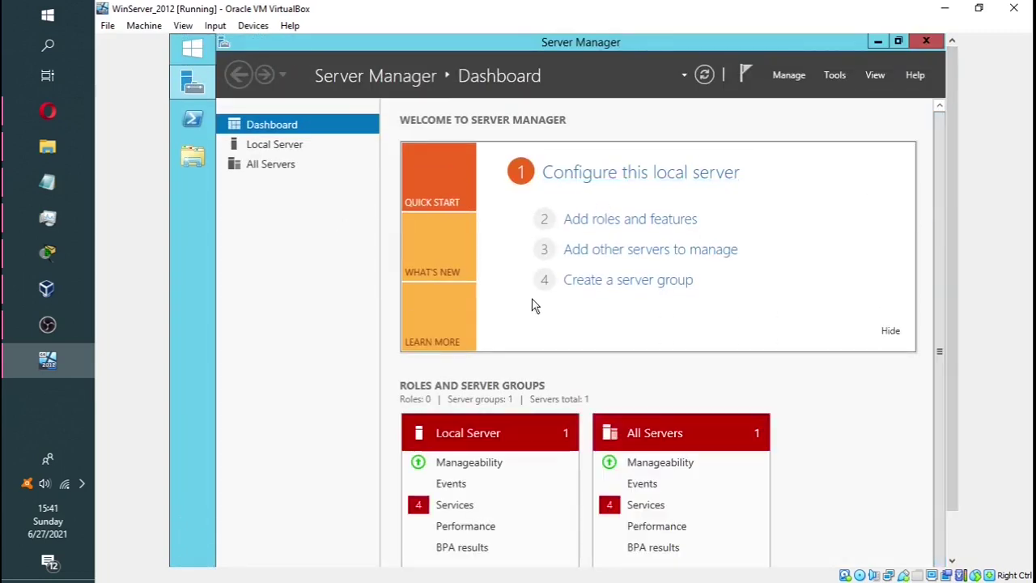
pyautogui.click(620, 218)
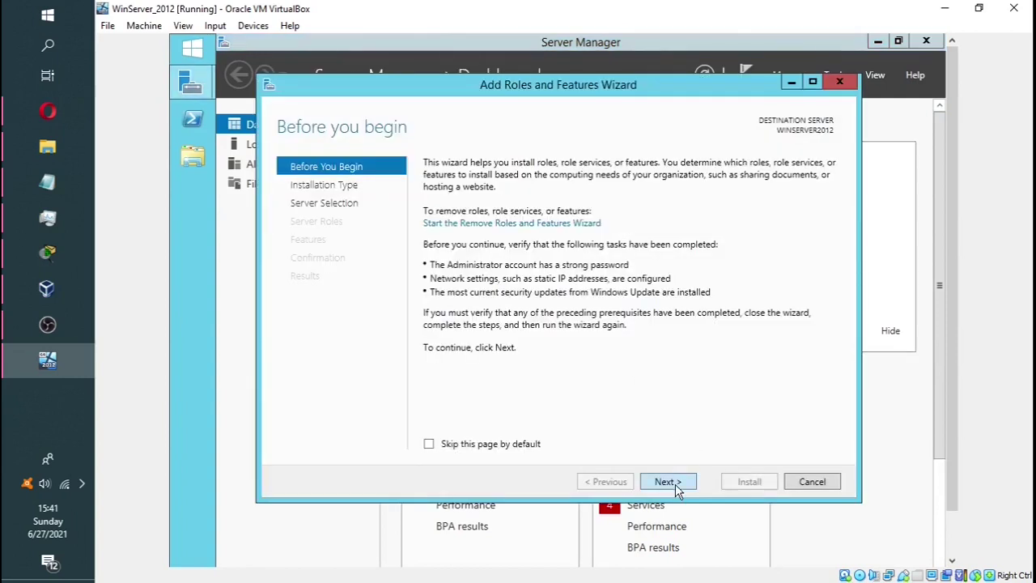
pyautogui.click(677, 487)
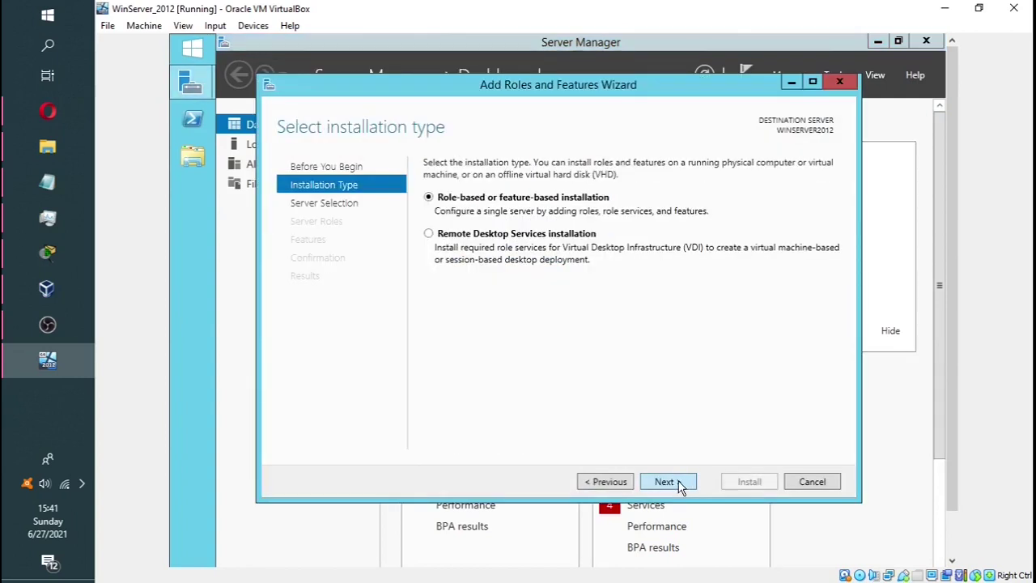
pyautogui.click(680, 484)
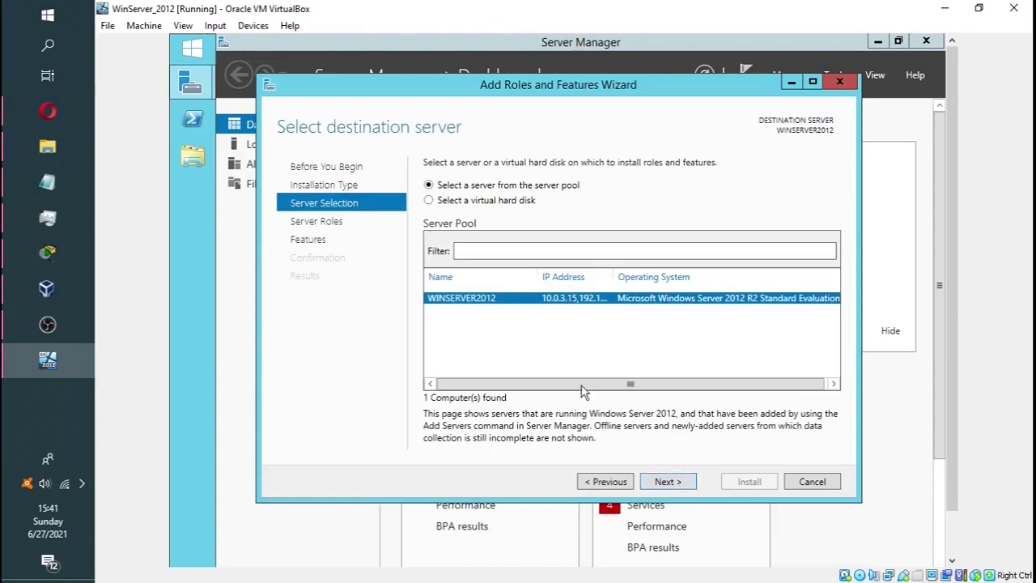
pyautogui.click(676, 489)
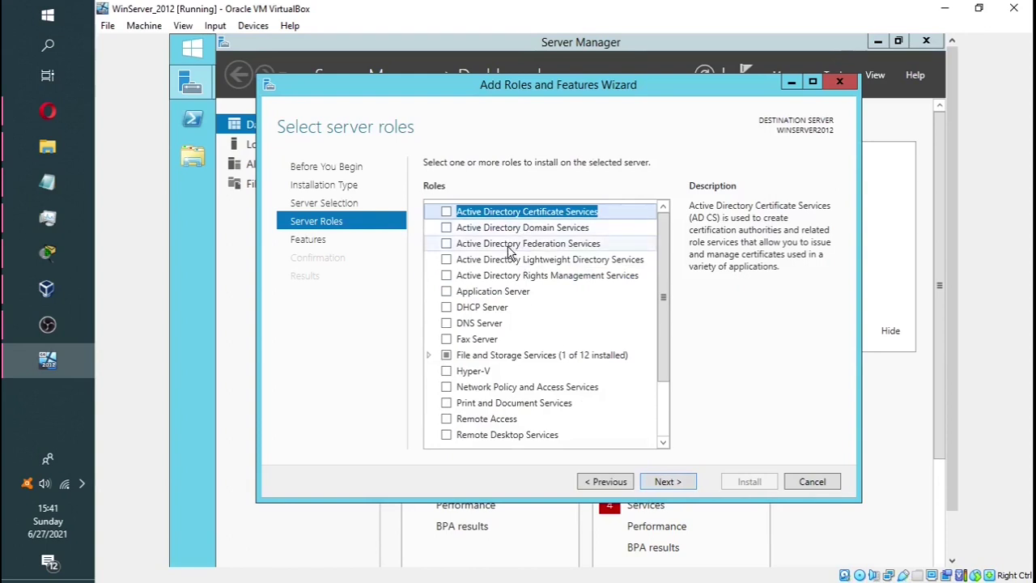
pyautogui.click(549, 230)
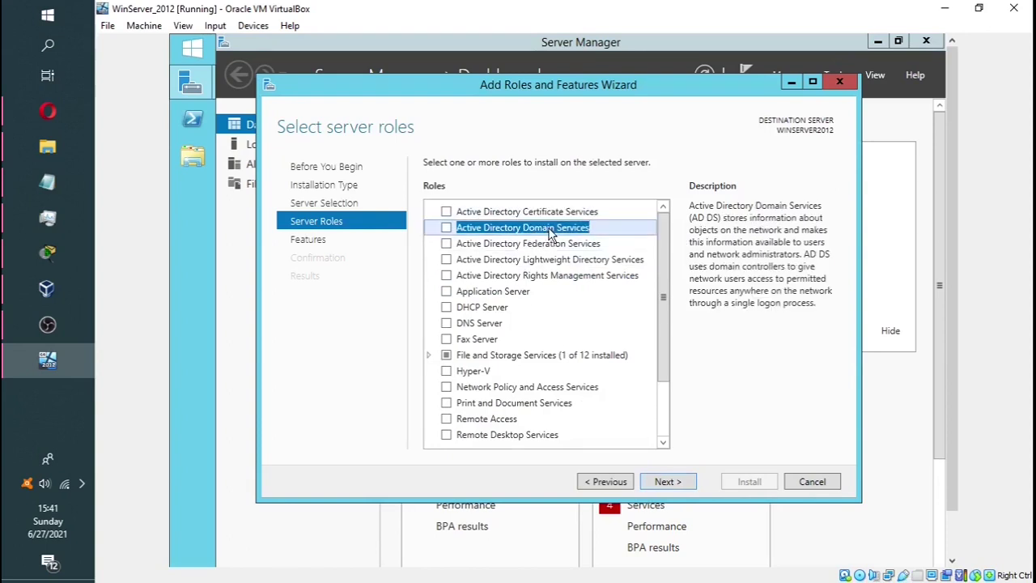
pyautogui.click(446, 228)
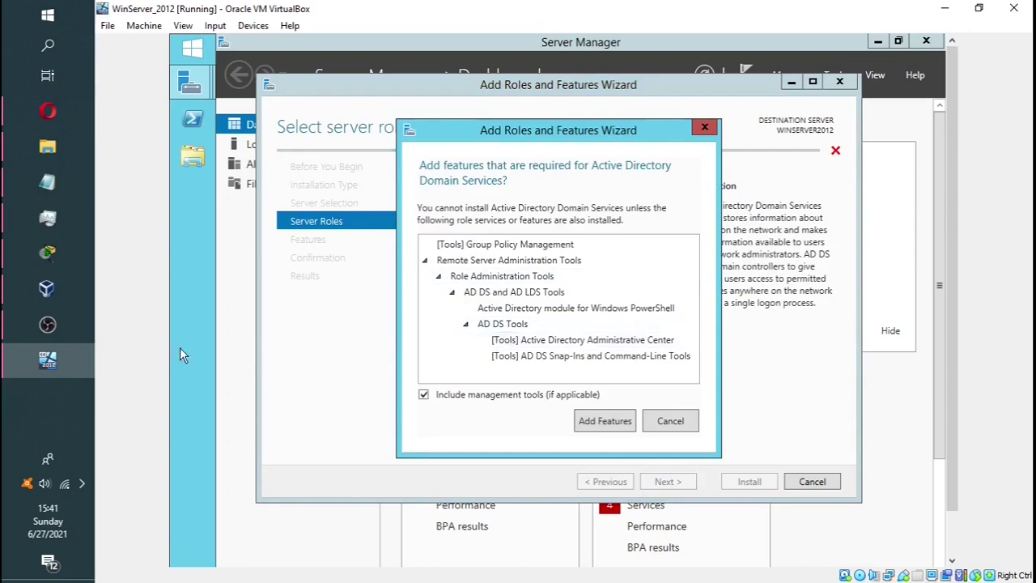
# Check the topology diagram, then accept the management tools required for Active Directory Domain Services
pyautogui.click(79, 263)
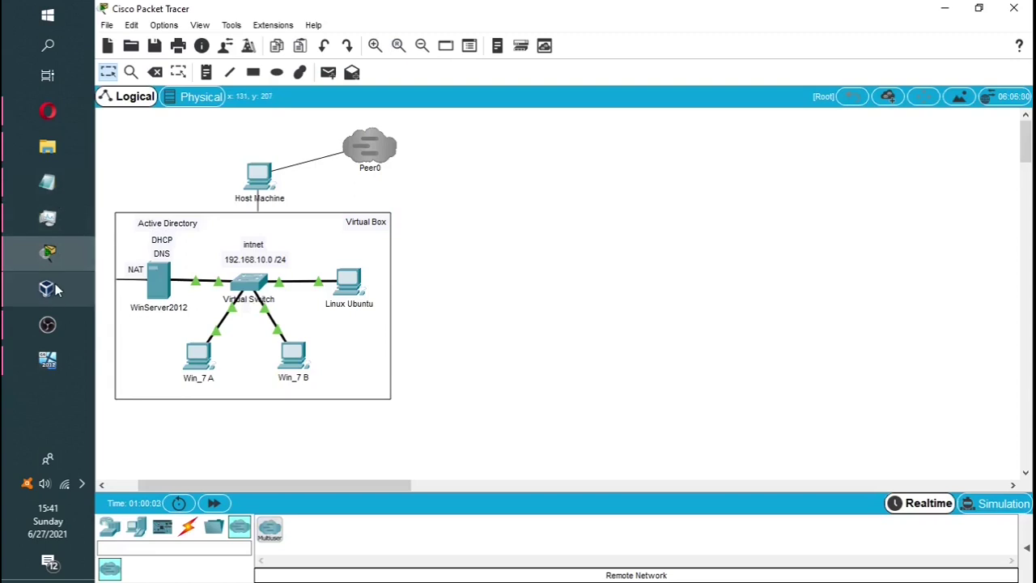
pyautogui.moveTo(57, 290)
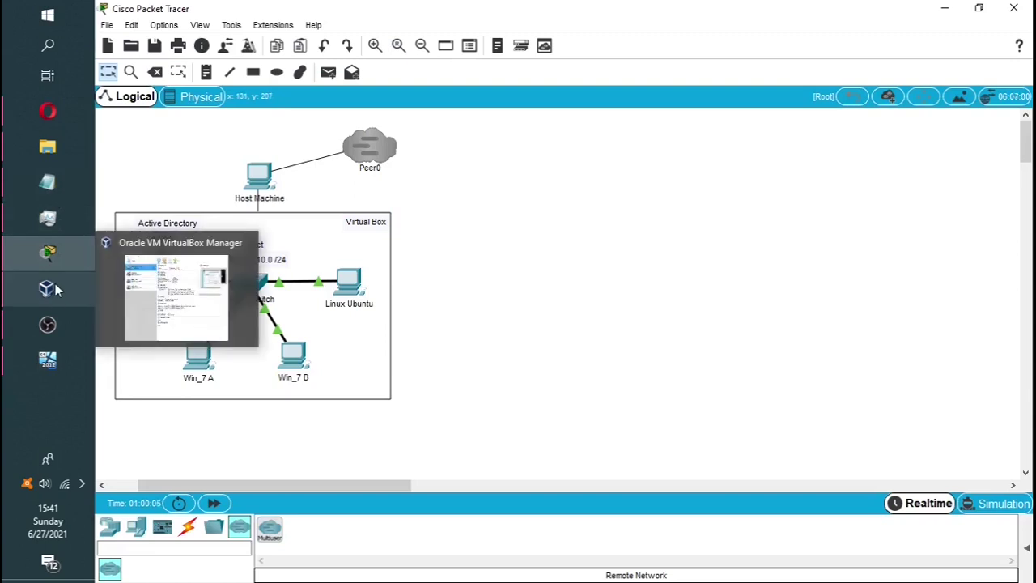
pyautogui.click(47, 360)
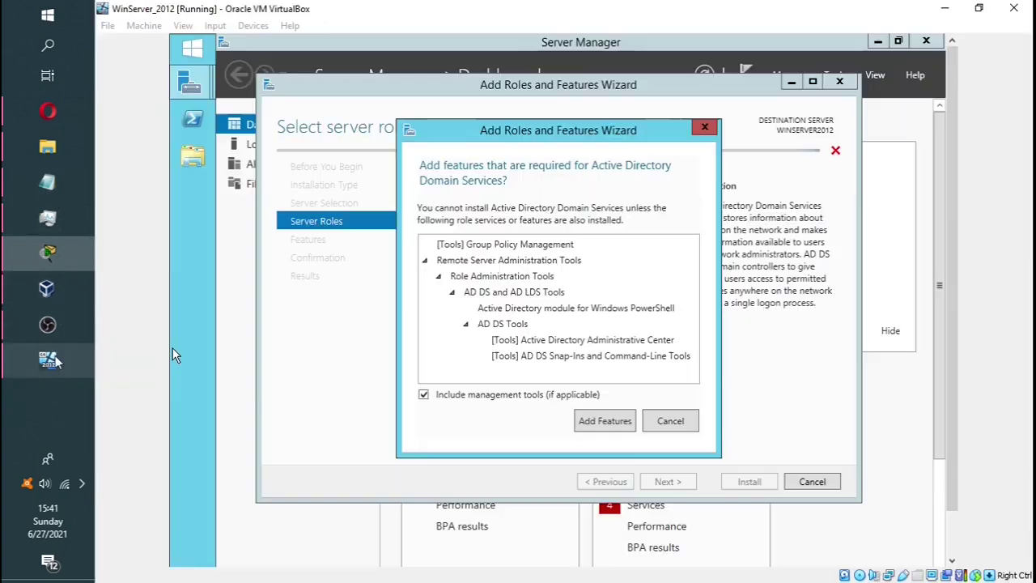
pyautogui.click(604, 421)
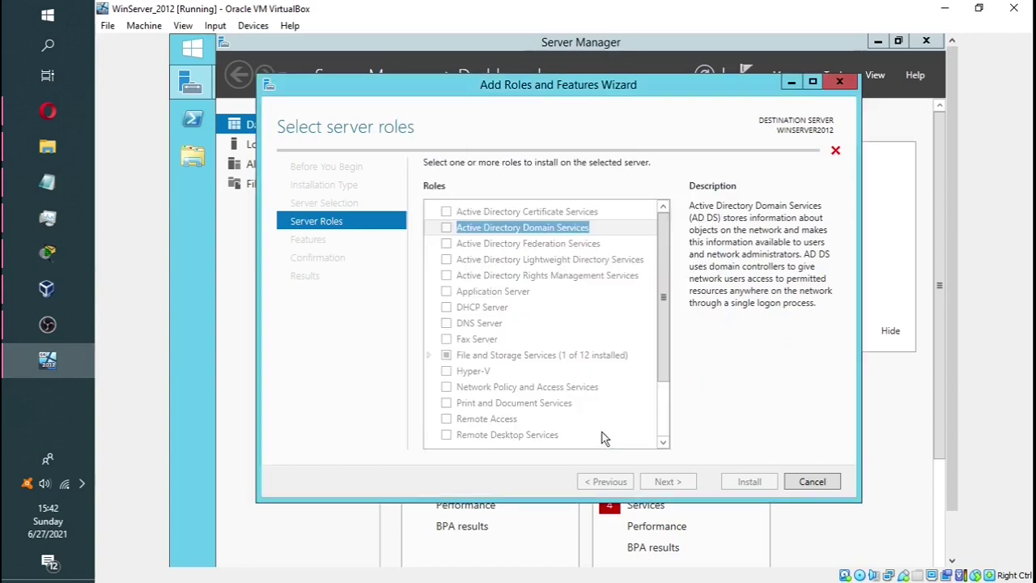
# Tick DHCP Server and accept its required tools, then tick DNS Server
pyautogui.click(446, 307)
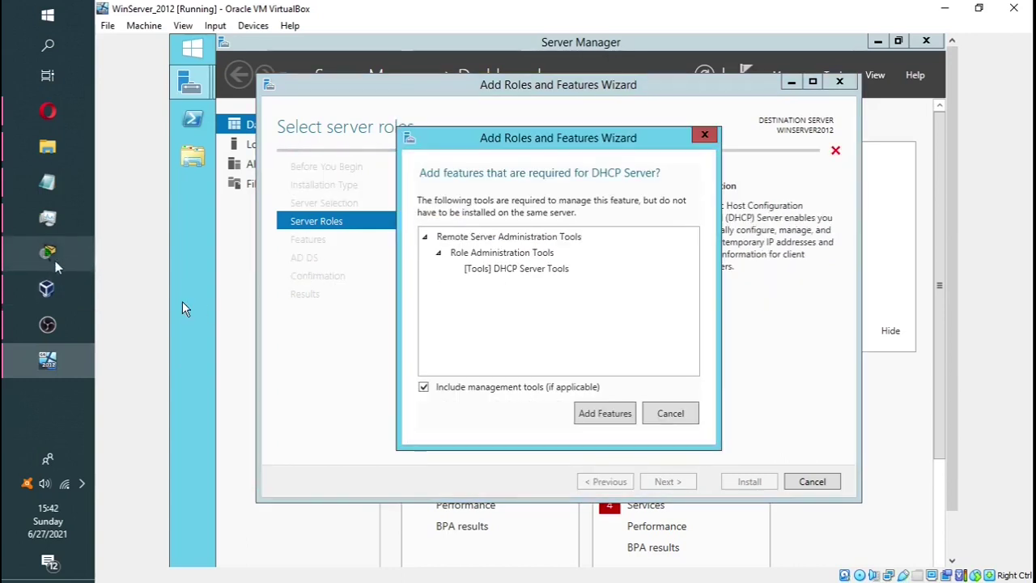
pyautogui.click(53, 261)
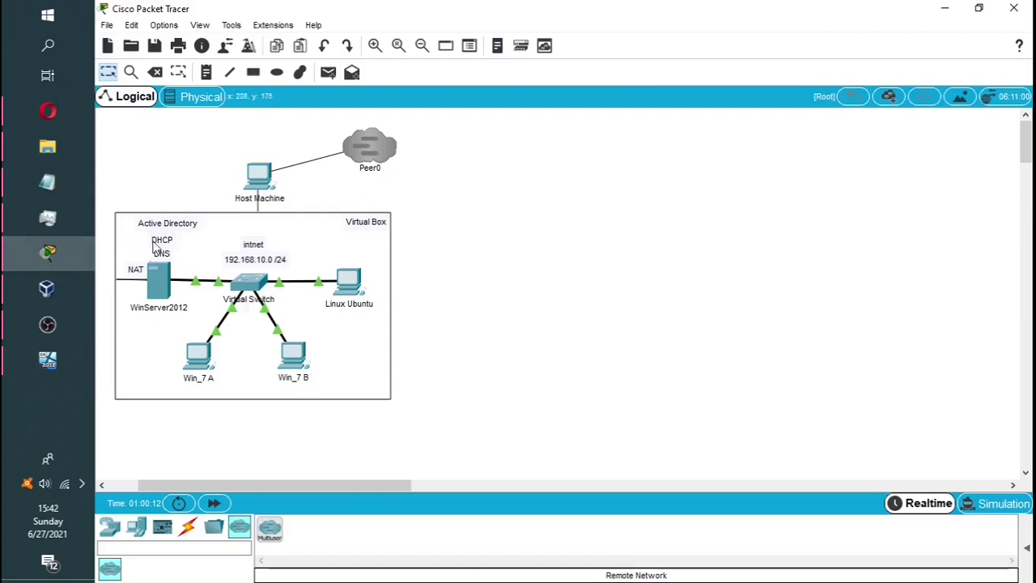
pyautogui.click(58, 365)
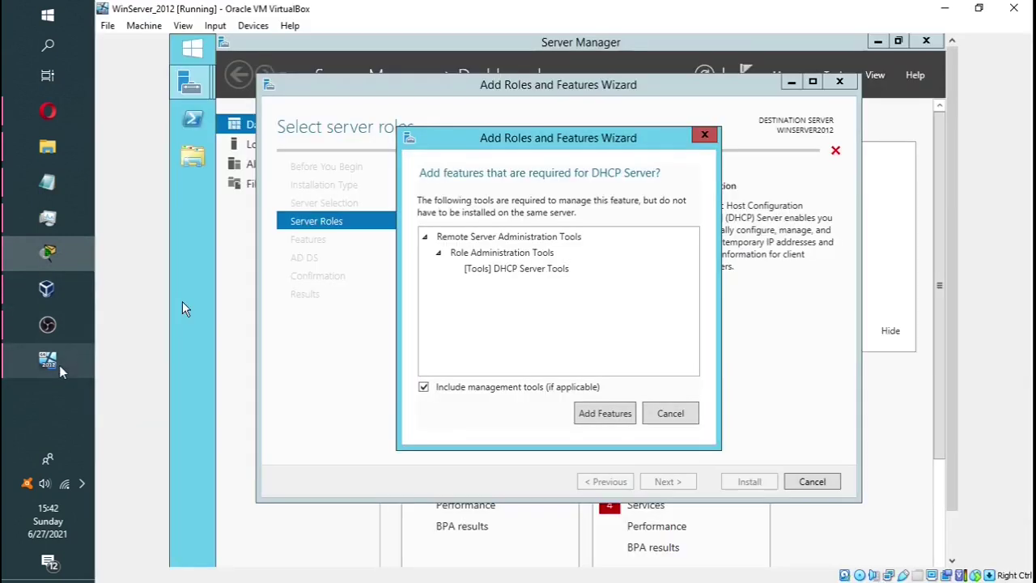
pyautogui.click(601, 414)
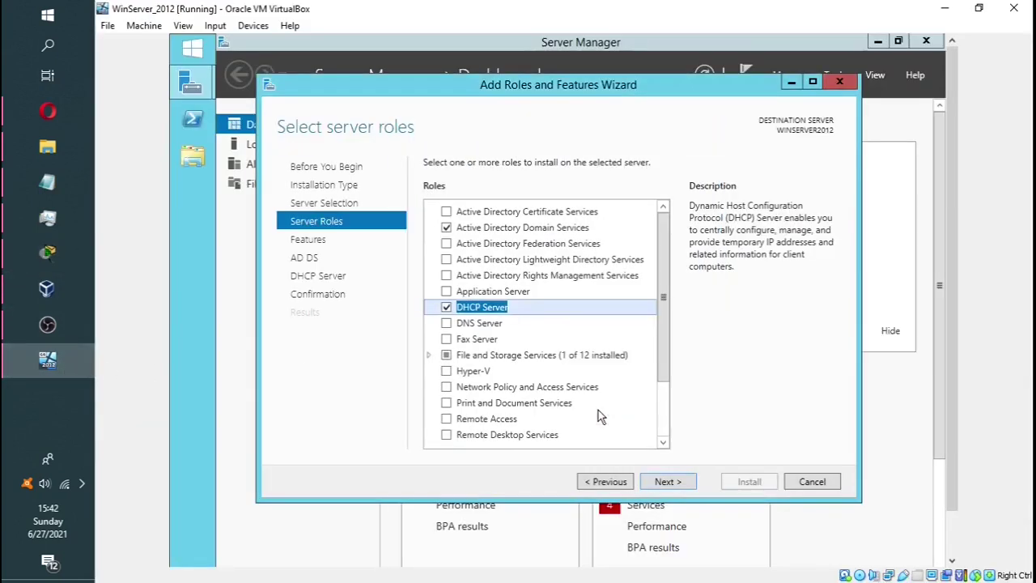
pyautogui.click(434, 324)
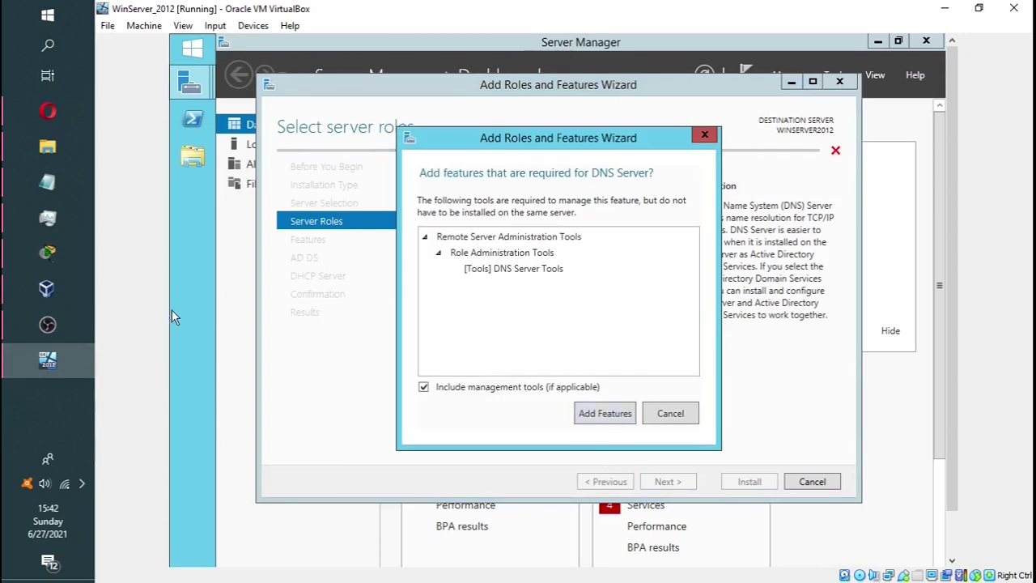
# Check the diagram again and accept the tools required for DNS Server
pyautogui.click(51, 253)
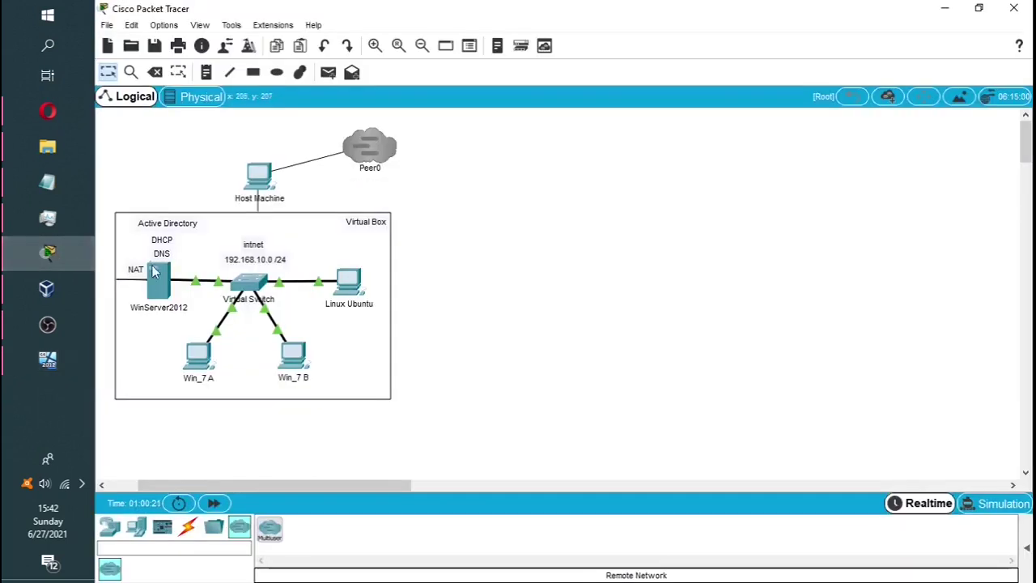
pyautogui.click(47, 360)
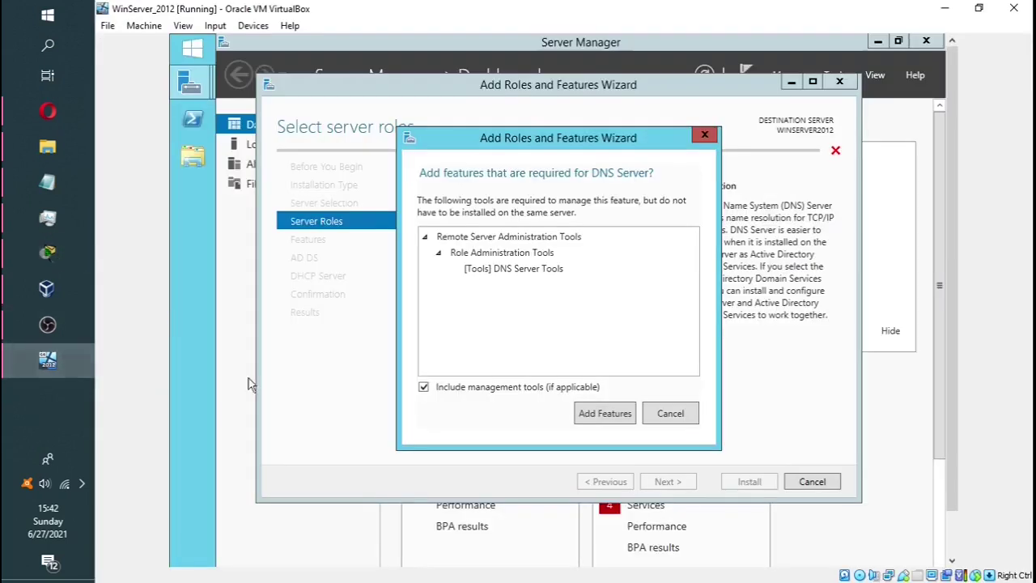
pyautogui.click(606, 413)
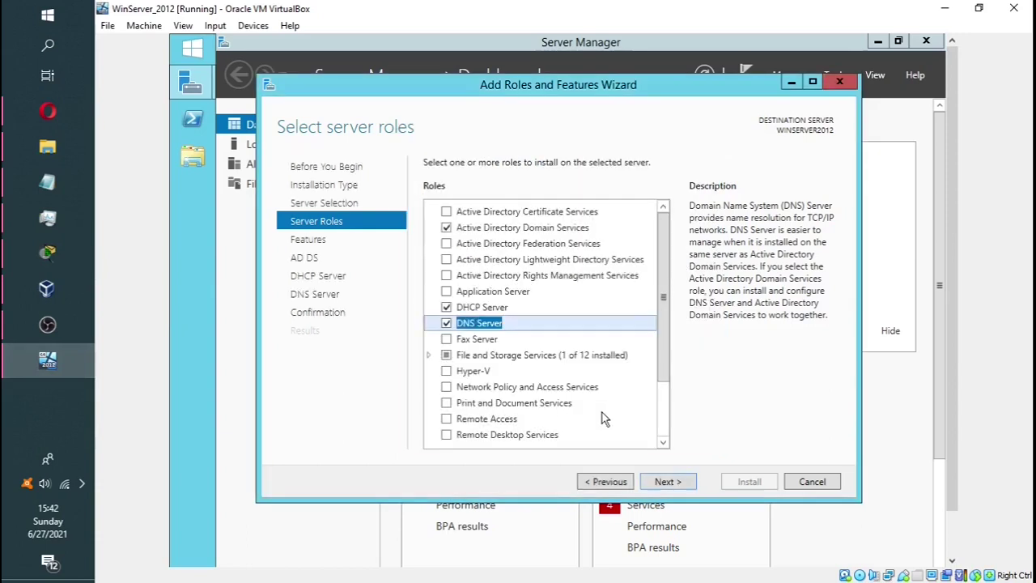
# Keep the default features, pass the AD DS, DHCP and DNS notes, and start the installation
pyautogui.click(668, 484)
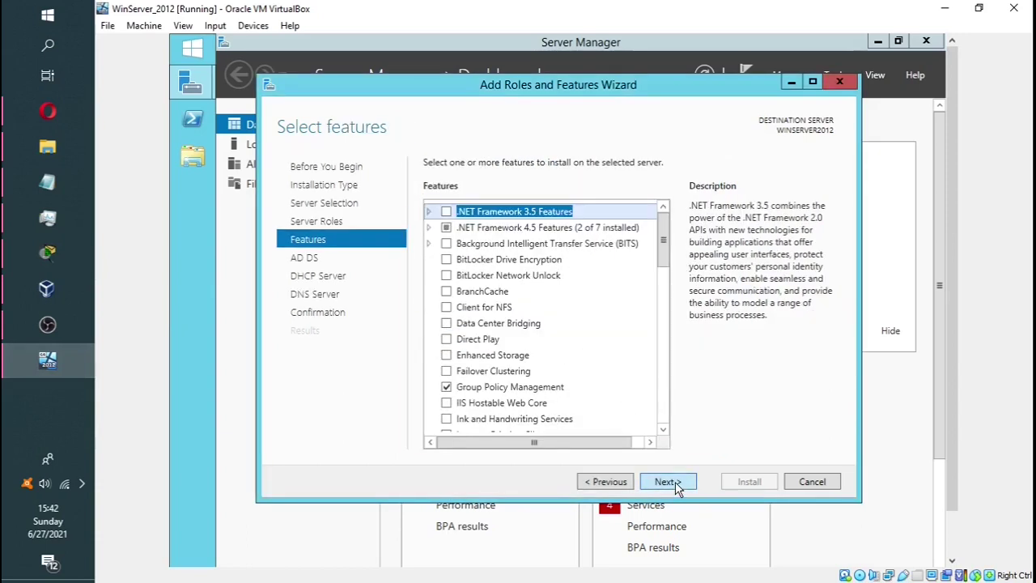
pyautogui.click(664, 483)
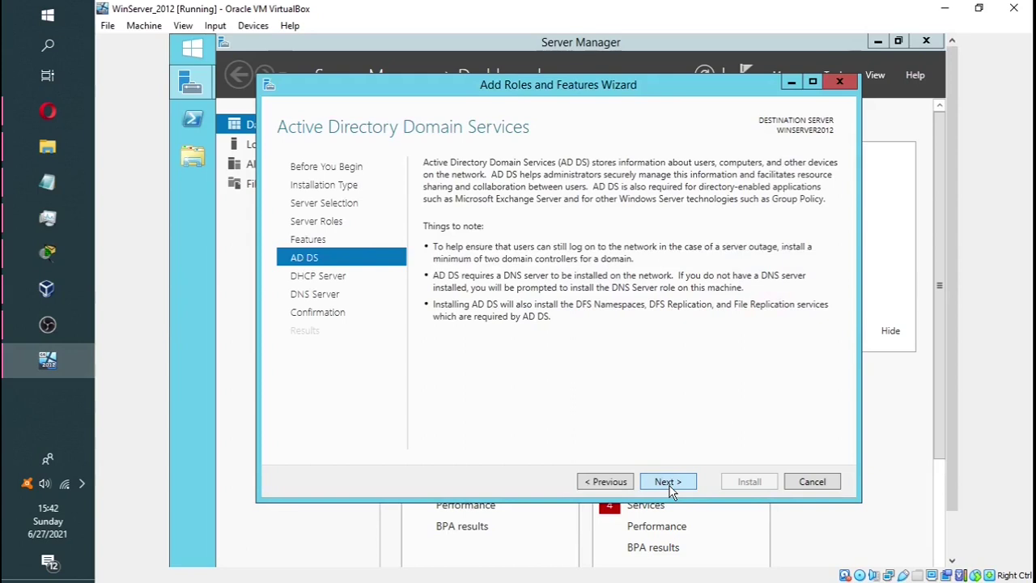
pyautogui.click(674, 488)
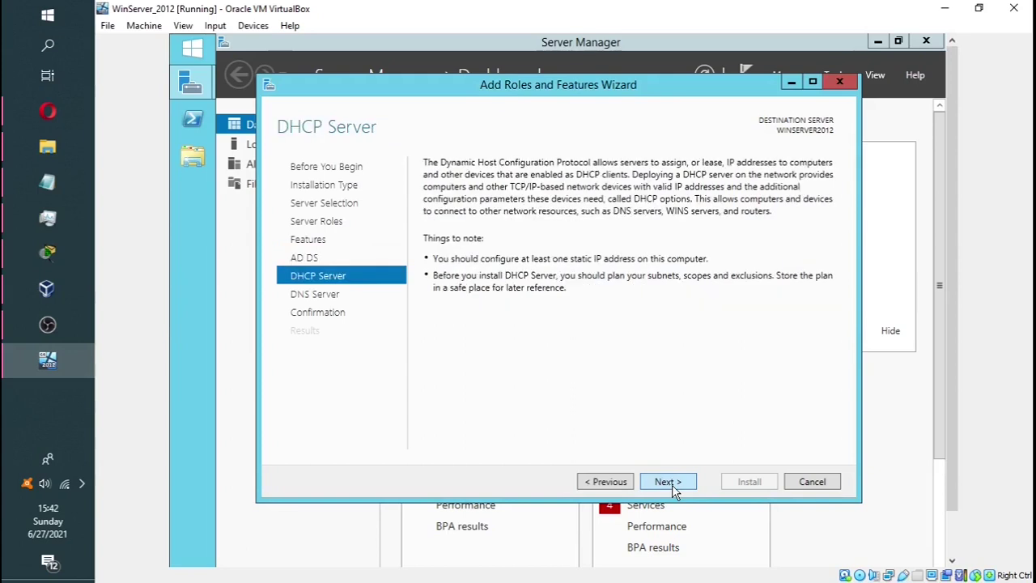
pyautogui.click(673, 488)
pyautogui.click(674, 488)
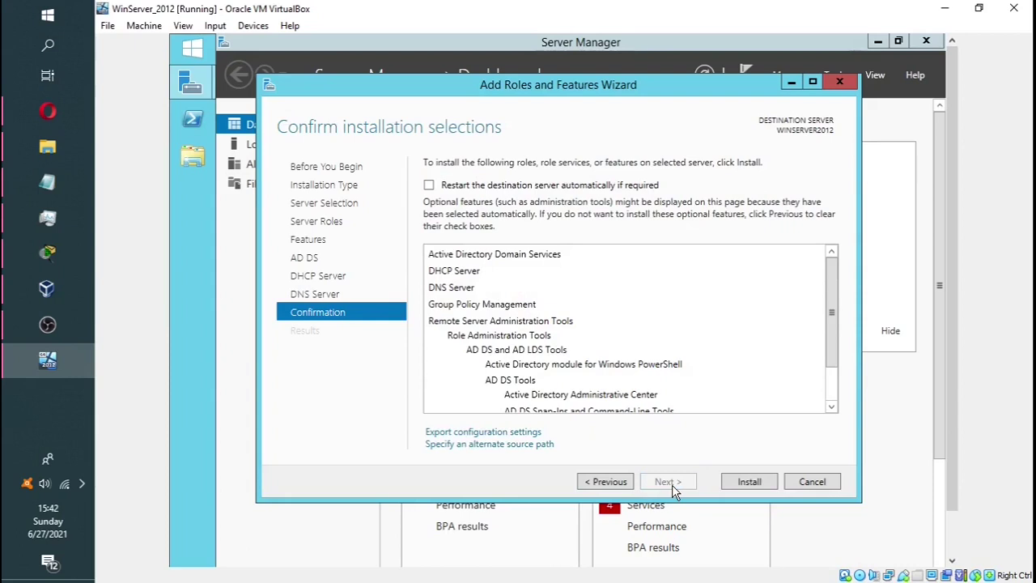
pyautogui.click(757, 486)
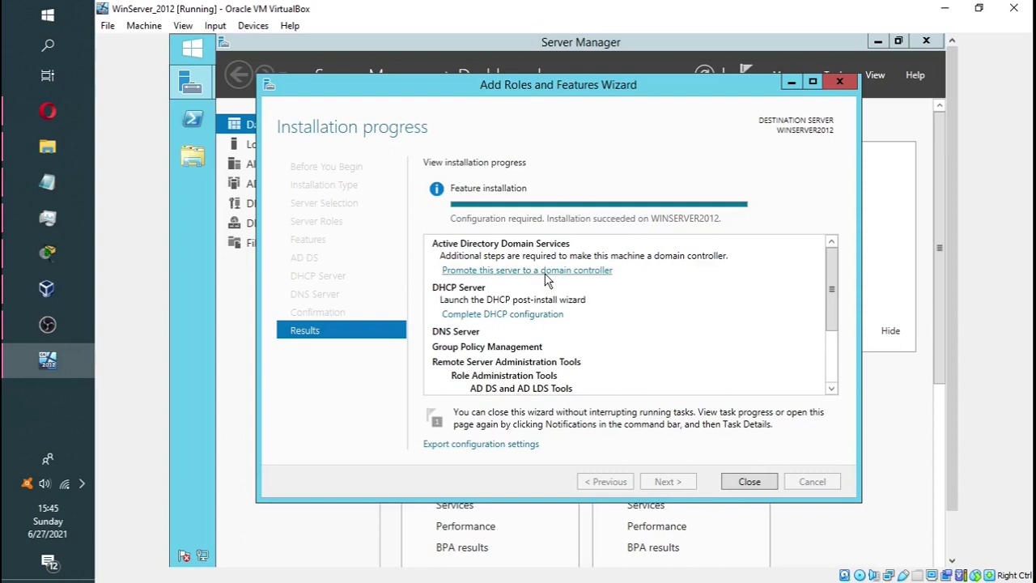
# Once installation succeeds, switch back to the Packet Tracer topology diagram
pyautogui.click(73, 257)
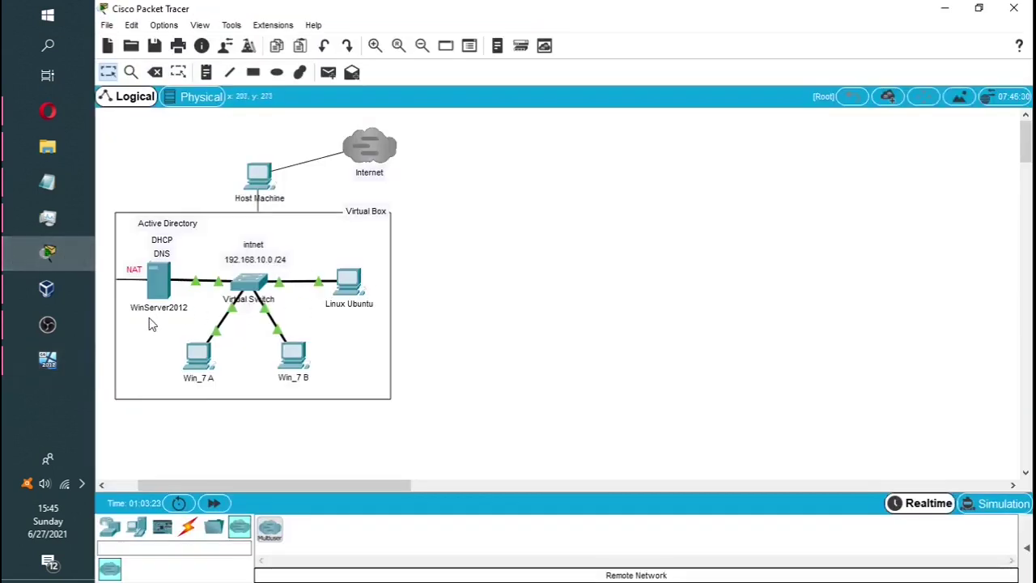
# Add a 'Domain Controller' text note and position it under WinServer2012 on the diagram
pyautogui.click(206, 72)
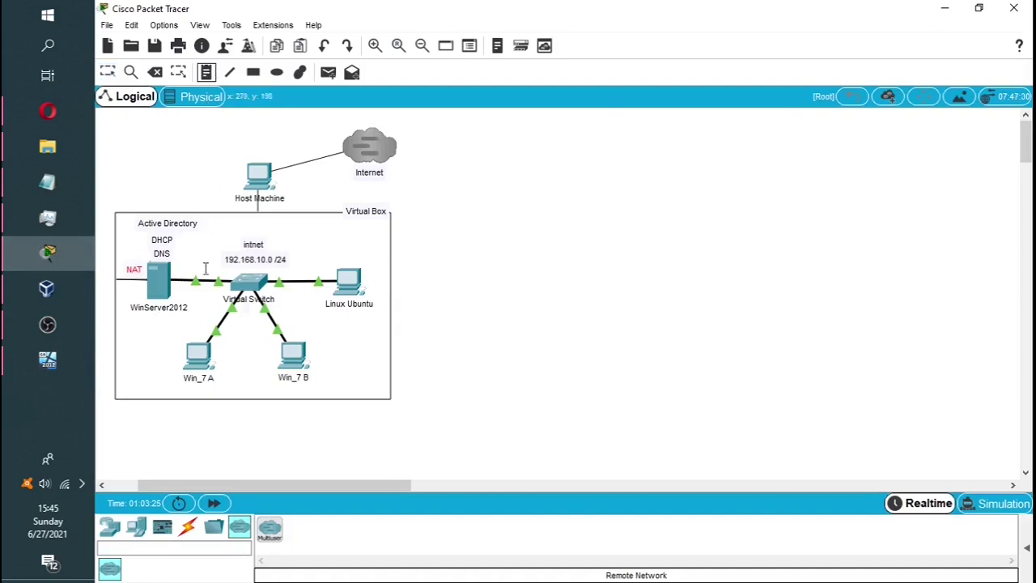
pyautogui.click(132, 321)
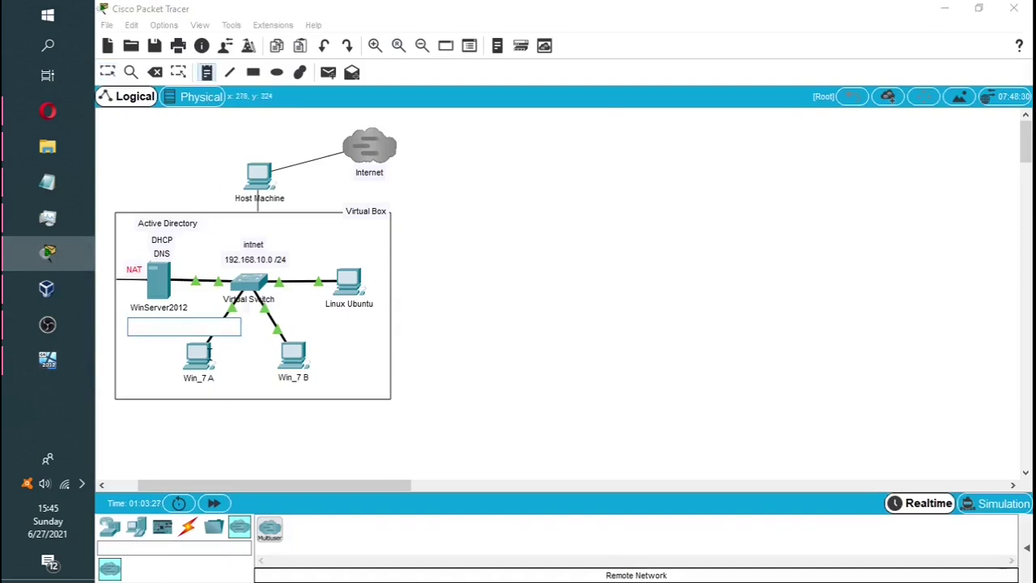
pyautogui.write('Domain Controller')
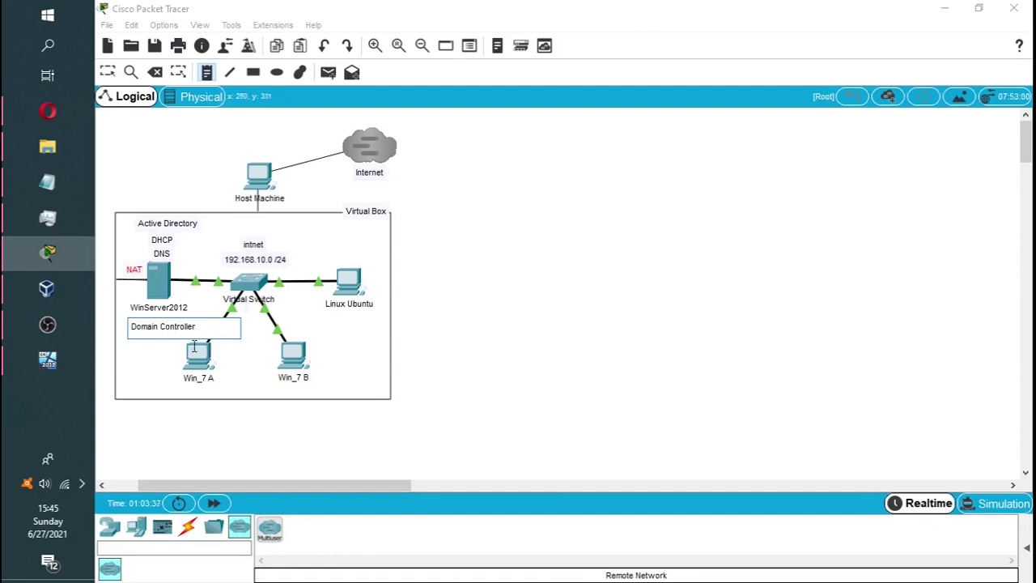
pyautogui.click(592, 334)
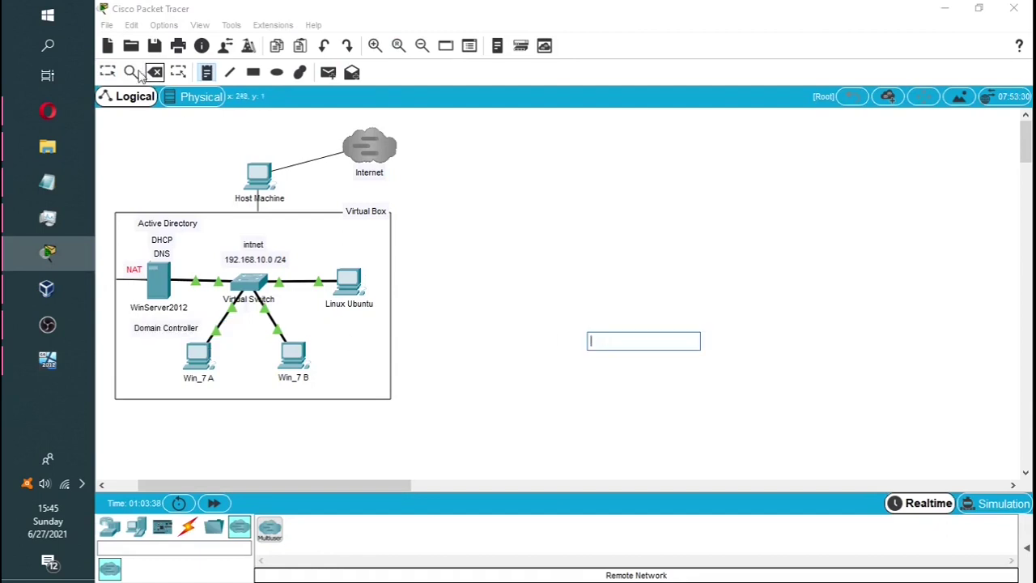
pyautogui.click(108, 72)
pyautogui.moveTo(140, 334); pyautogui.dragTo(129, 325)
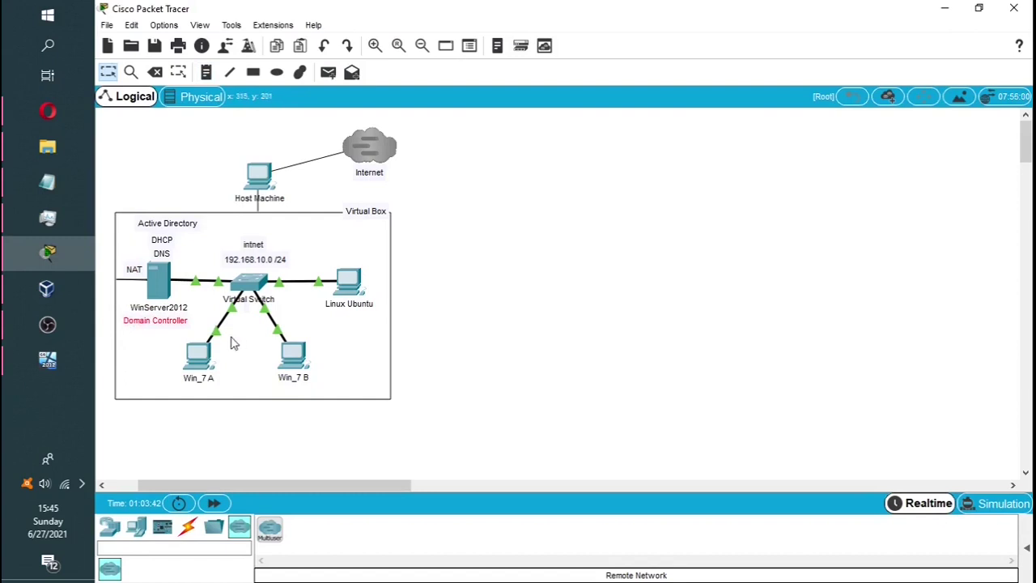
pyautogui.click(162, 338)
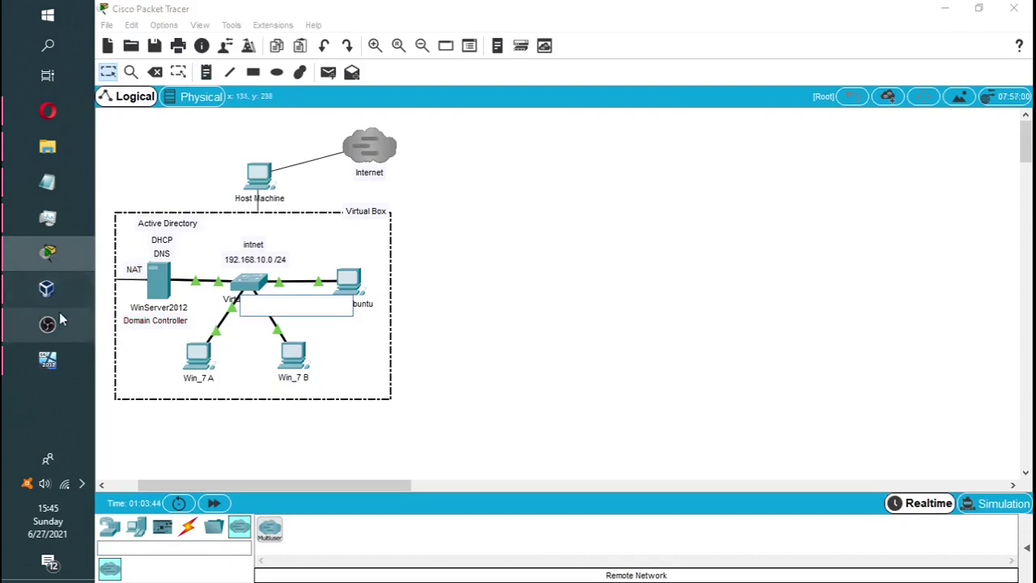
pyautogui.click(47, 360)
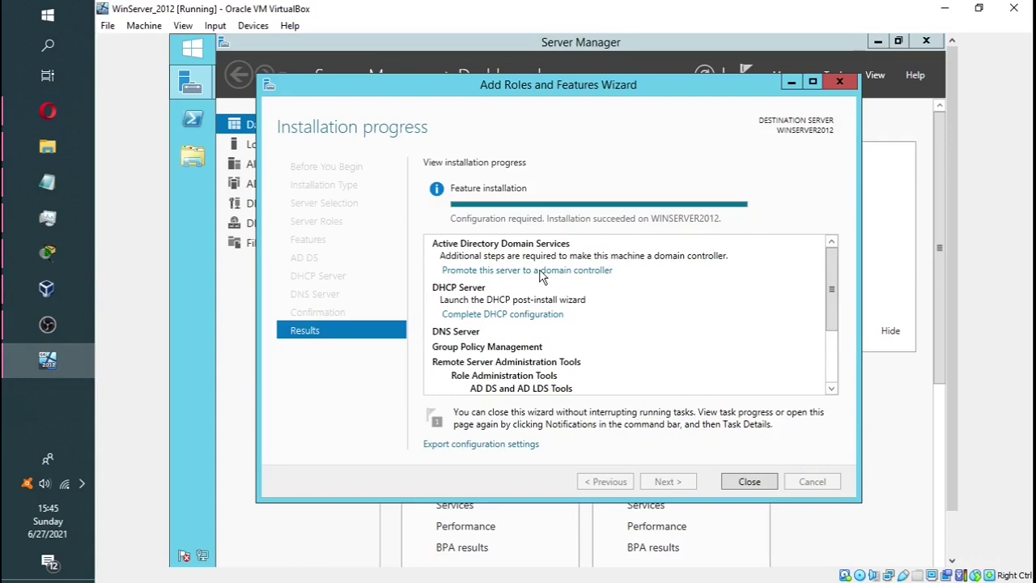
# Promote the server to a domain controller in a new forest with root domain HOMELAB.COM
pyautogui.click(541, 270)
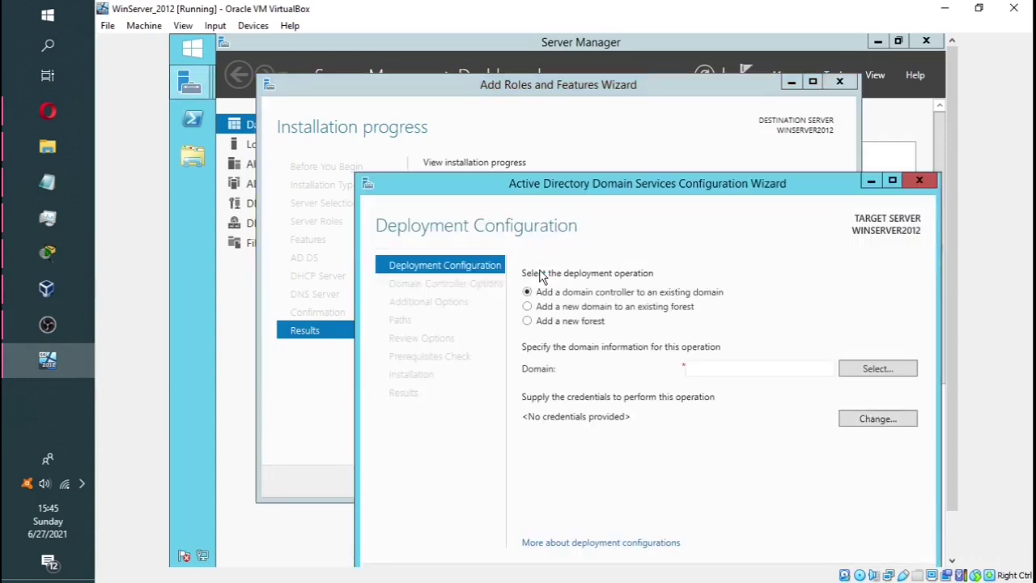
pyautogui.click(529, 324)
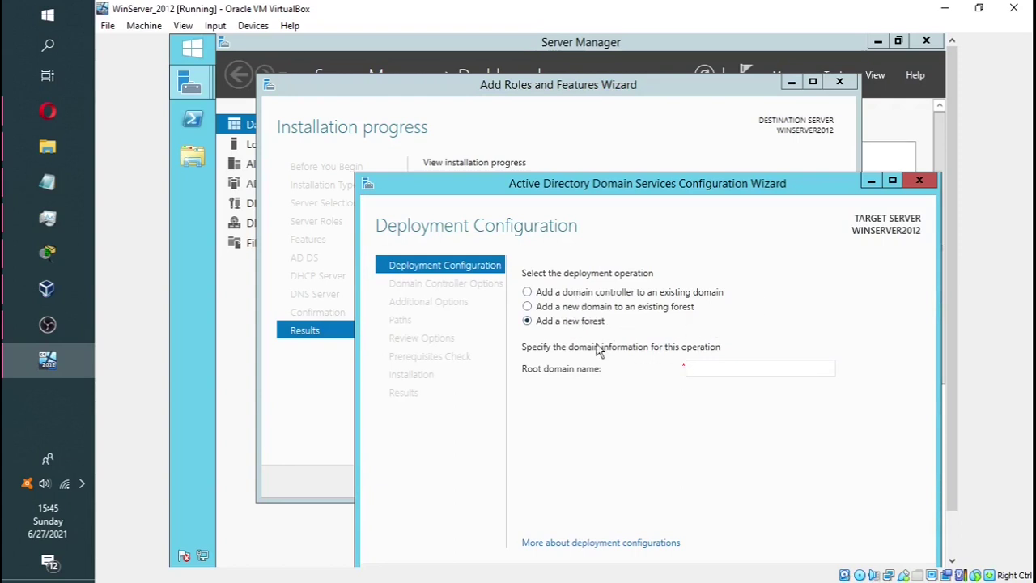
pyautogui.click(696, 371)
pyautogui.write('H')
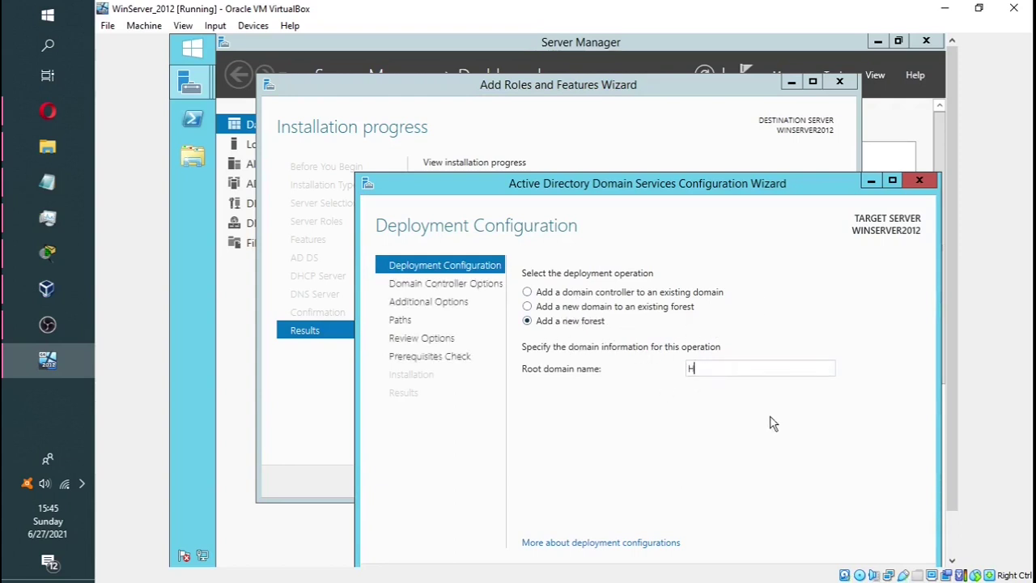
pyautogui.write('OMELAB.COM')
pyautogui.moveTo(710, 179); pyautogui.dragTo(710, 127)
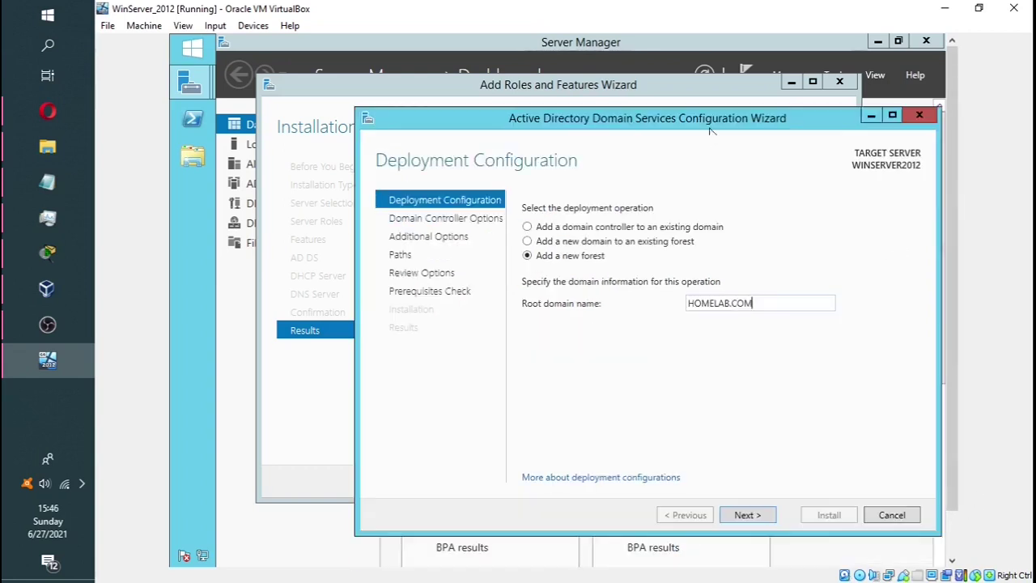
pyautogui.click(749, 516)
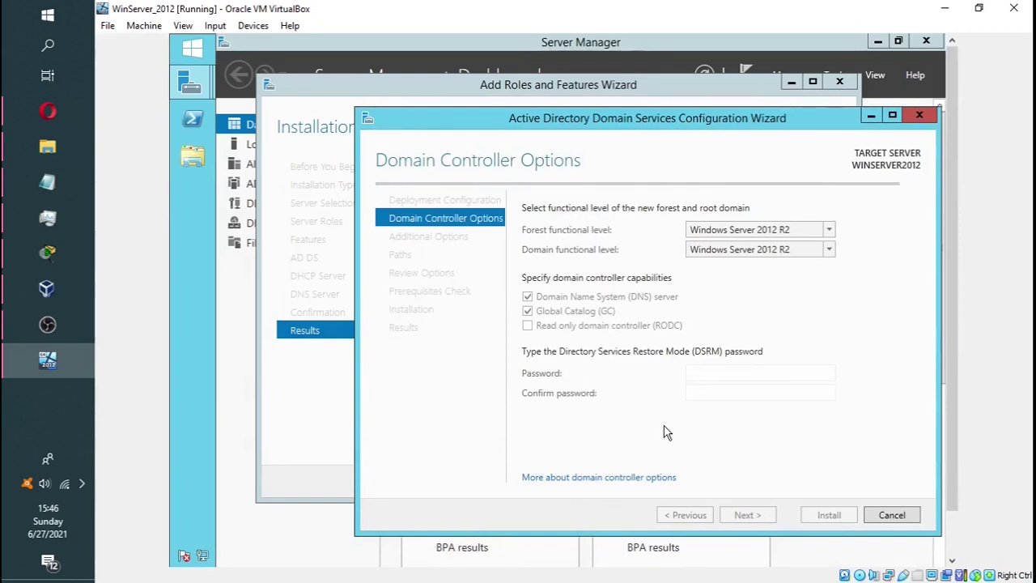
# Enter and confirm the Directory Services Restore Mode password, then continue
pyautogui.click(725, 370)
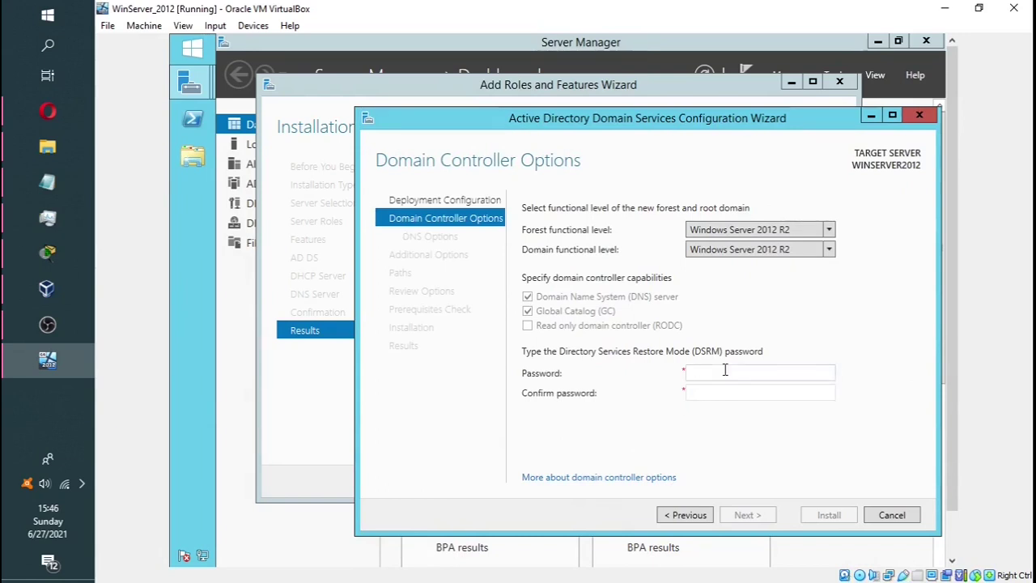
pyautogui.write('P@ssw0')
pyautogui.press('BackSpace')
pyautogui.press('BackSpace')
pyautogui.press('BackSpace')
pyautogui.press('BackSpace')
pyautogui.press('BackSpace')
pyautogui.write('P•••••••')
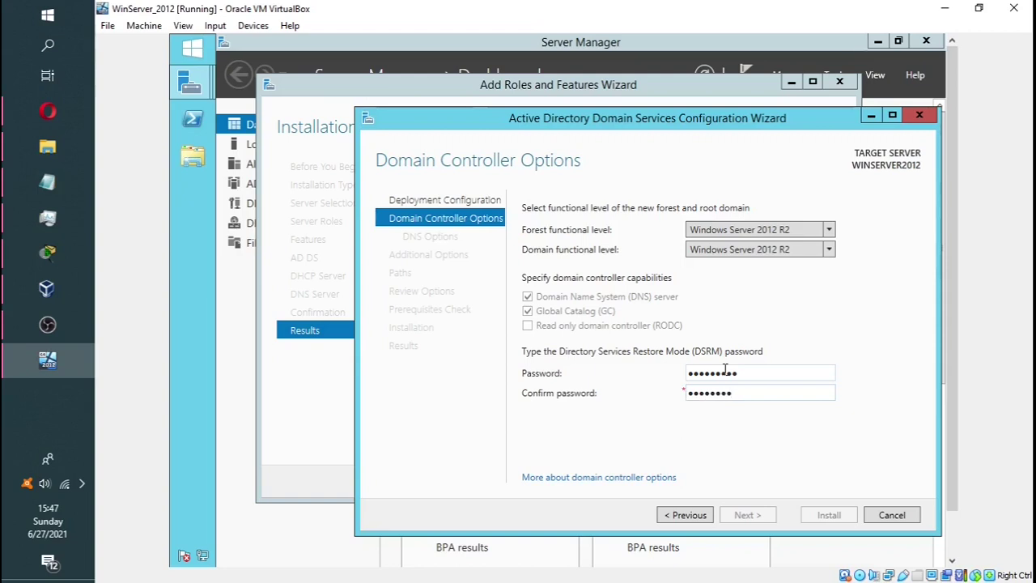
pyautogui.write('1')
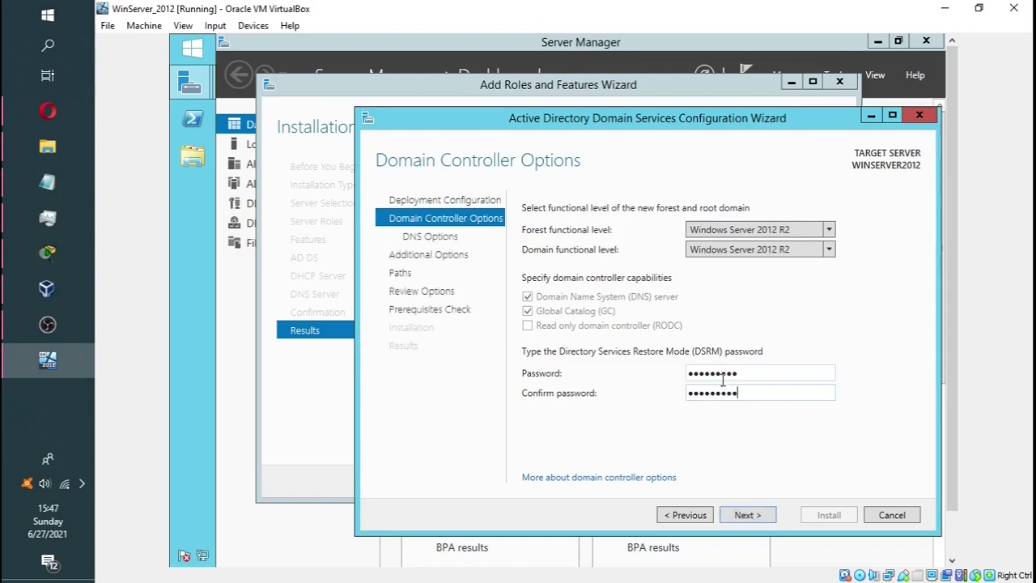
pyautogui.click(746, 516)
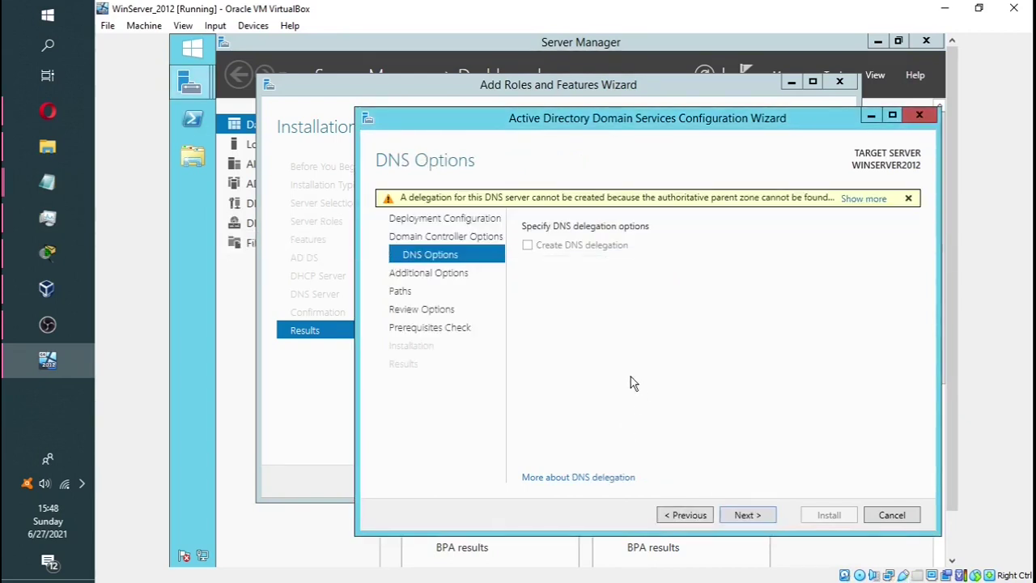
# Keep the default DNS, NetBIOS and path settings, review them, and run the prerequisites check
pyautogui.click(751, 522)
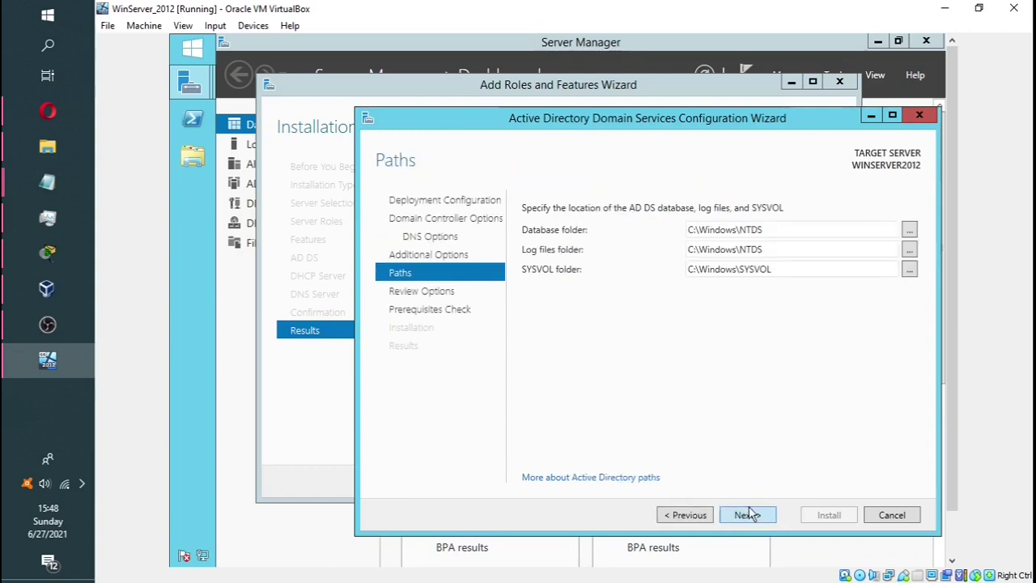
pyautogui.click(749, 516)
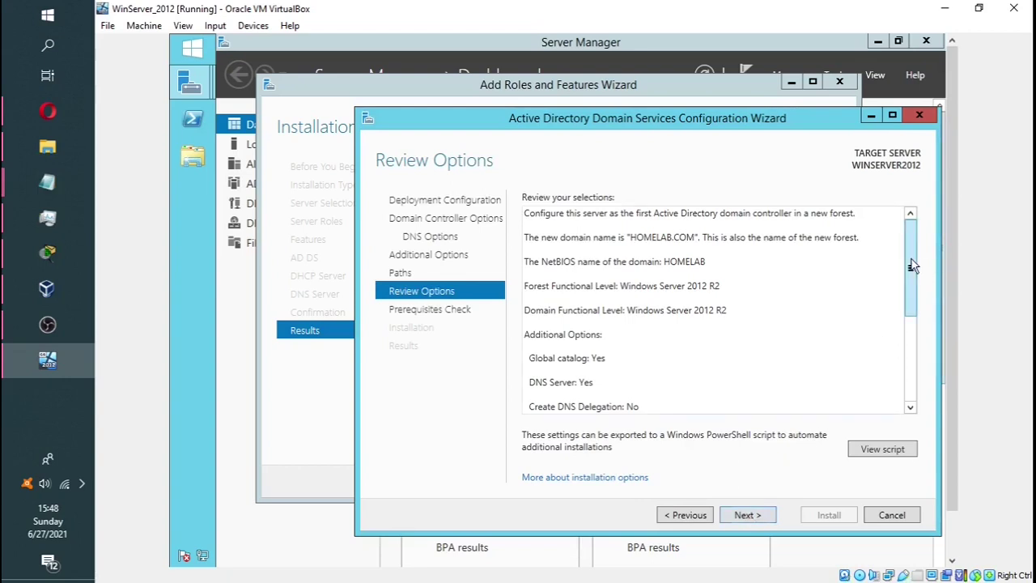
pyautogui.moveTo(910, 262); pyautogui.dragTo(910, 352)
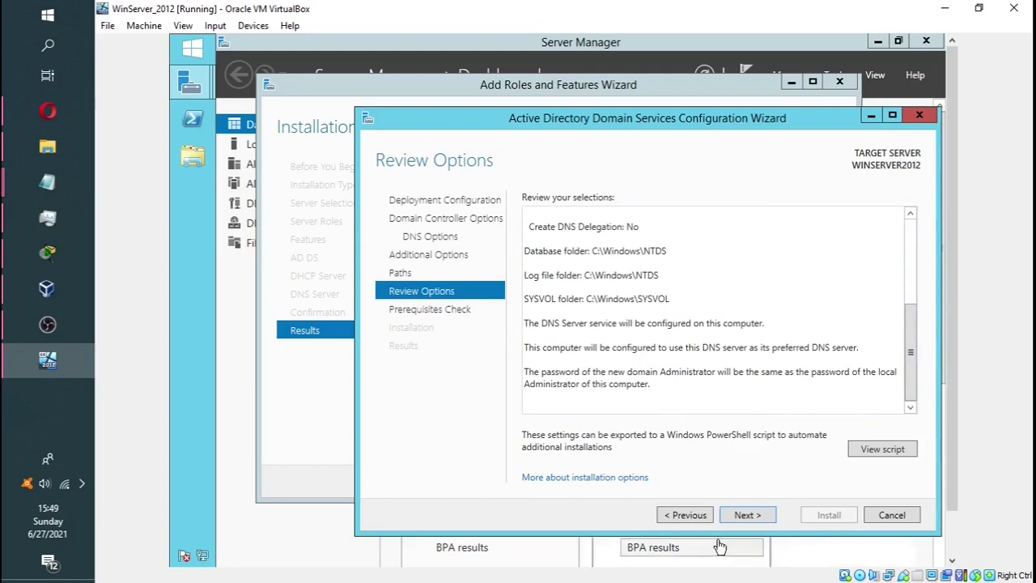
pyautogui.click(752, 516)
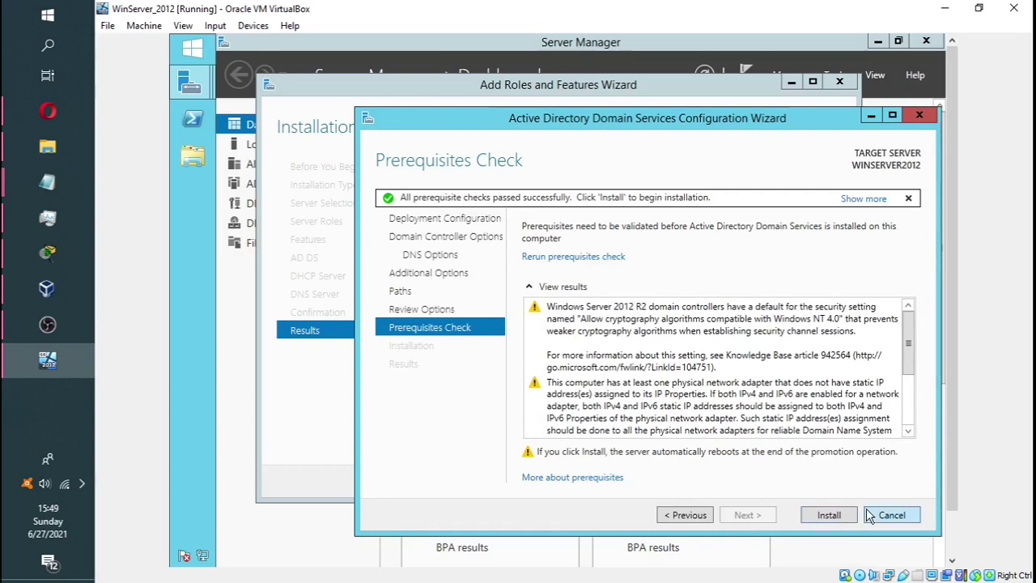
# Review the passed prerequisite results and start installing the domain controller promotion
pyautogui.scroll(-2, 761, 381)
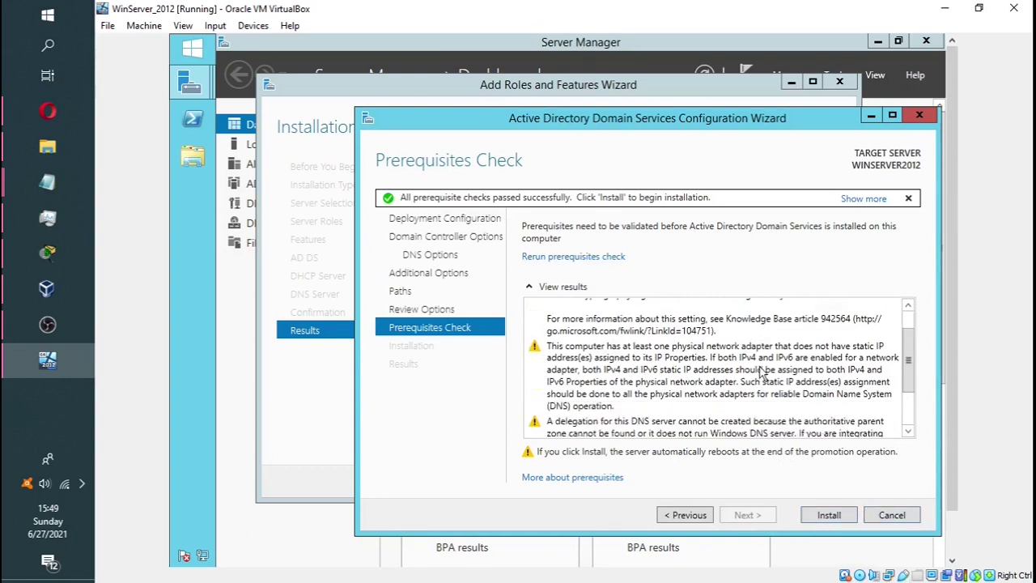
pyautogui.scroll(-1, 761, 373)
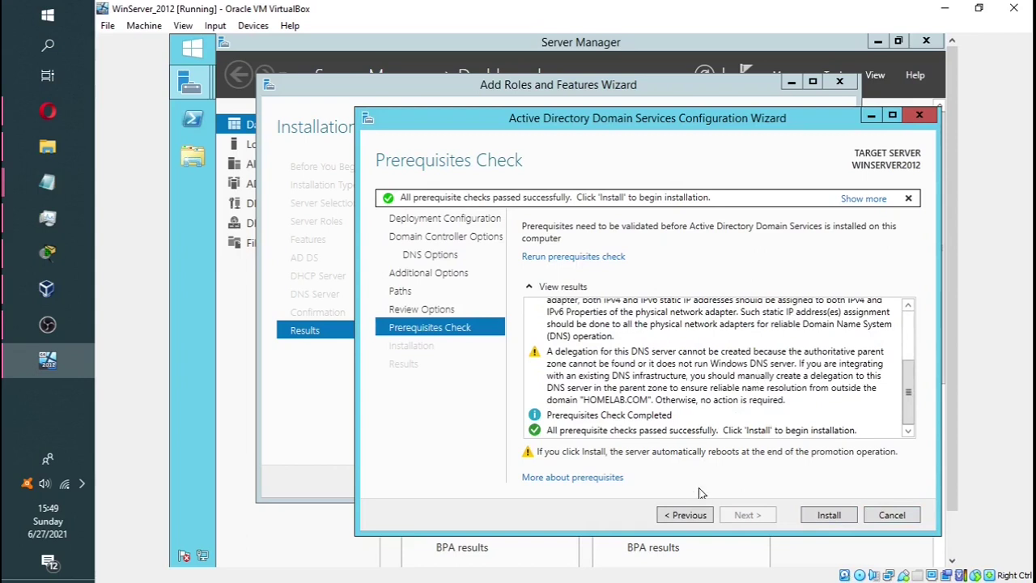
pyautogui.click(833, 515)
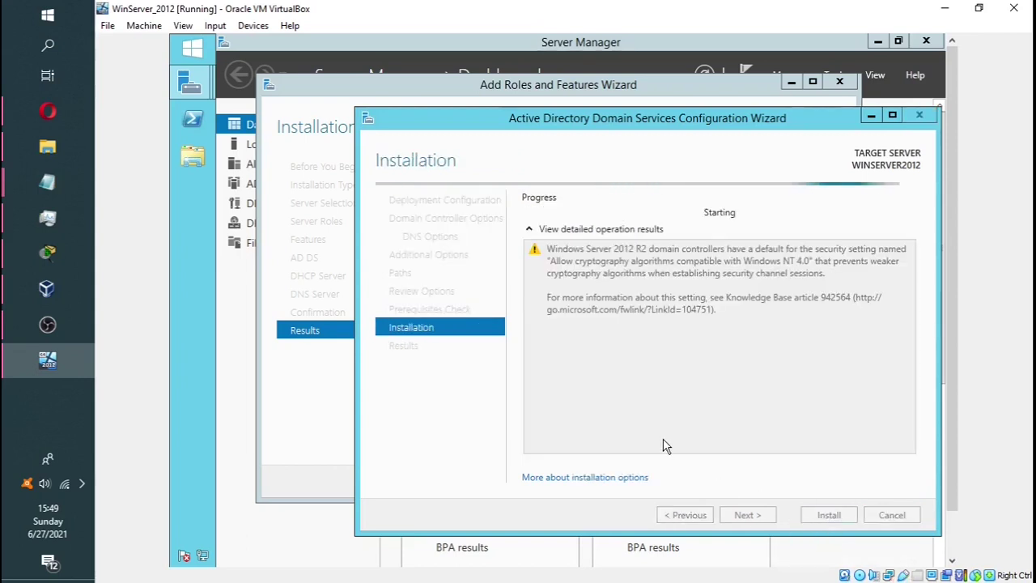
pyautogui.click(45, 483)
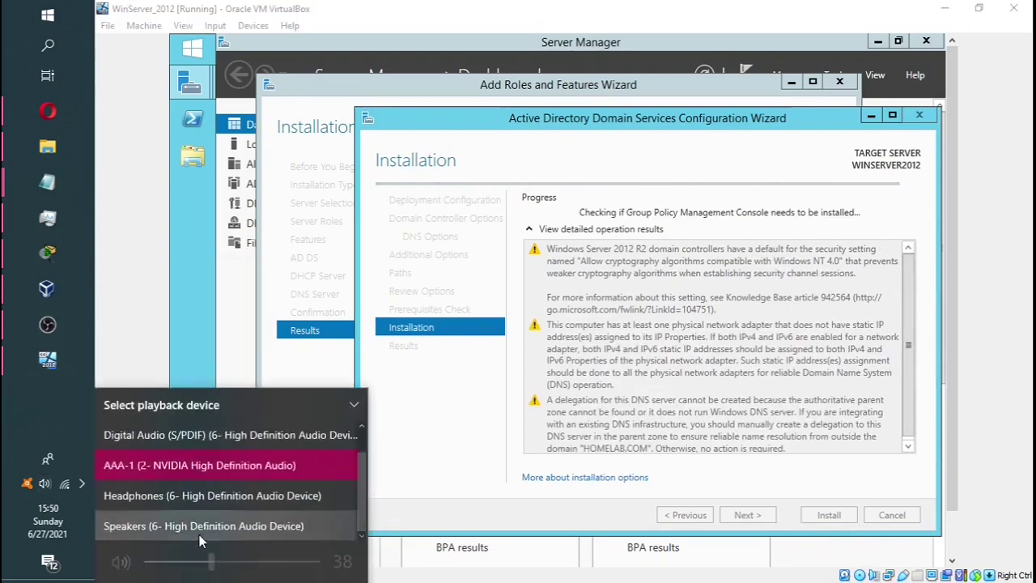
pyautogui.click(134, 399)
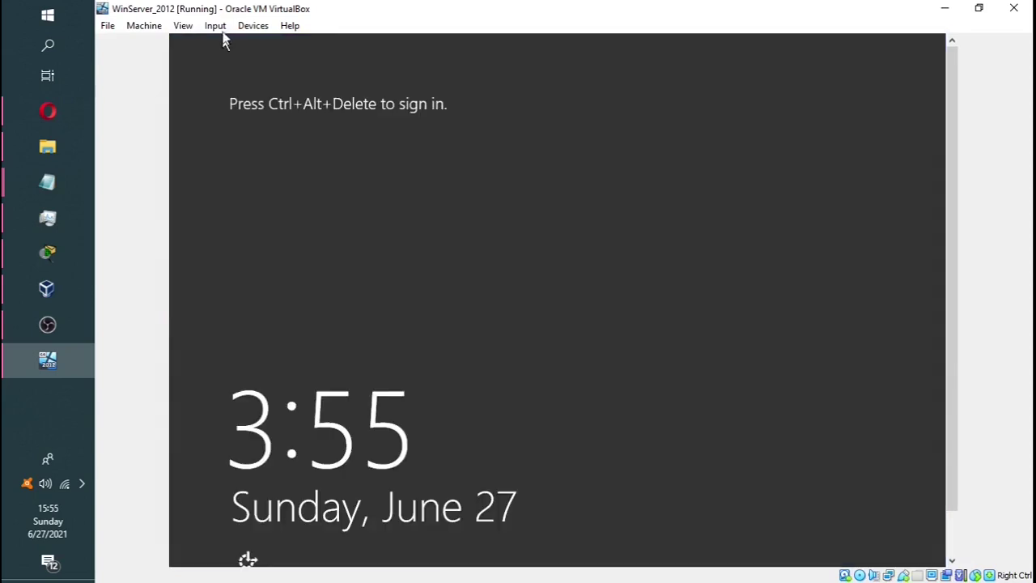
# Send Ctrl+Alt+Del from the VirtualBox soft keyboard and sign in as HOMELAB Administrator with the account password
pyautogui.click(217, 28)
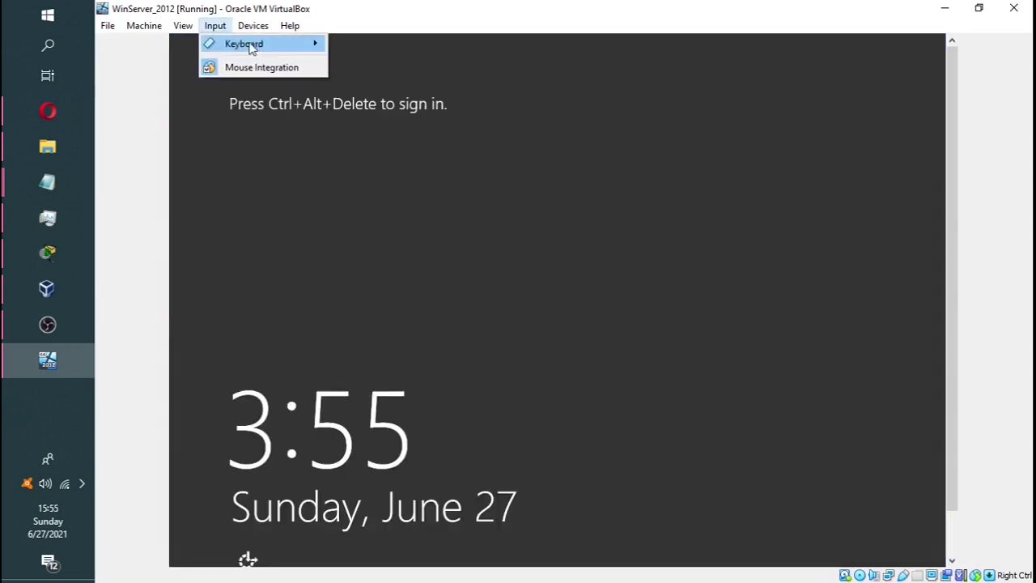
pyautogui.moveTo(251, 47)
pyautogui.click(420, 81)
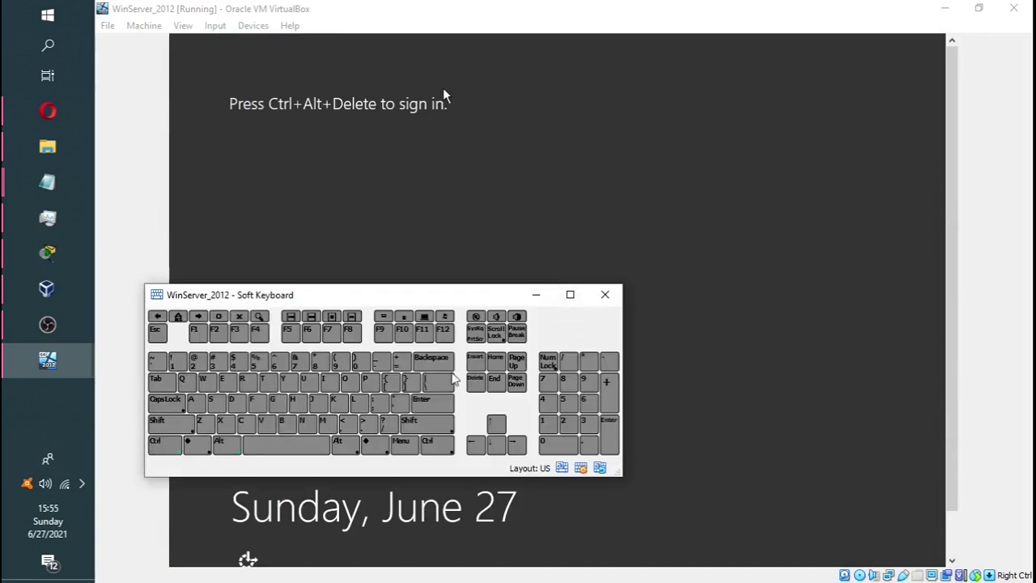
pyautogui.click(476, 380)
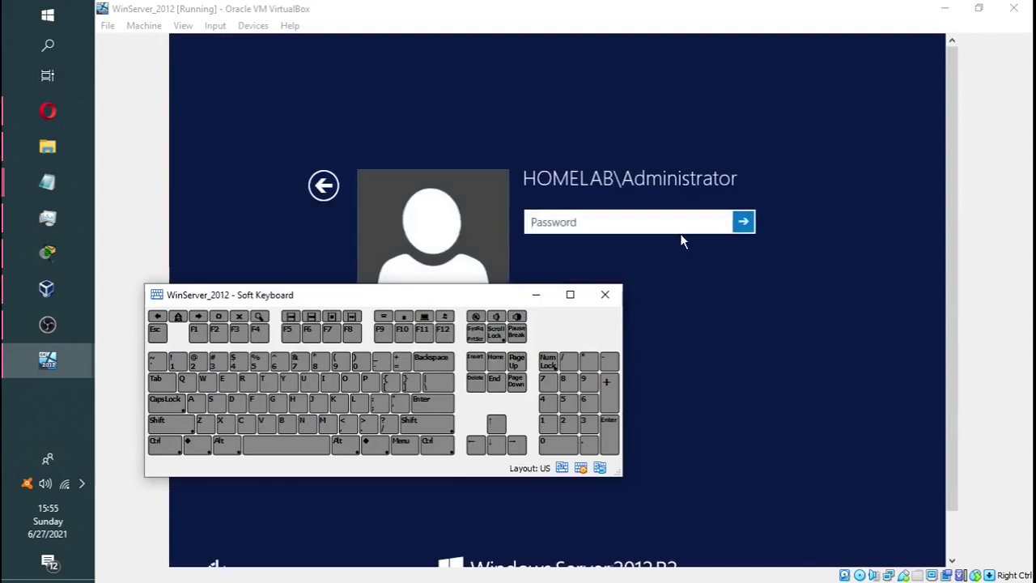
pyautogui.click(604, 294)
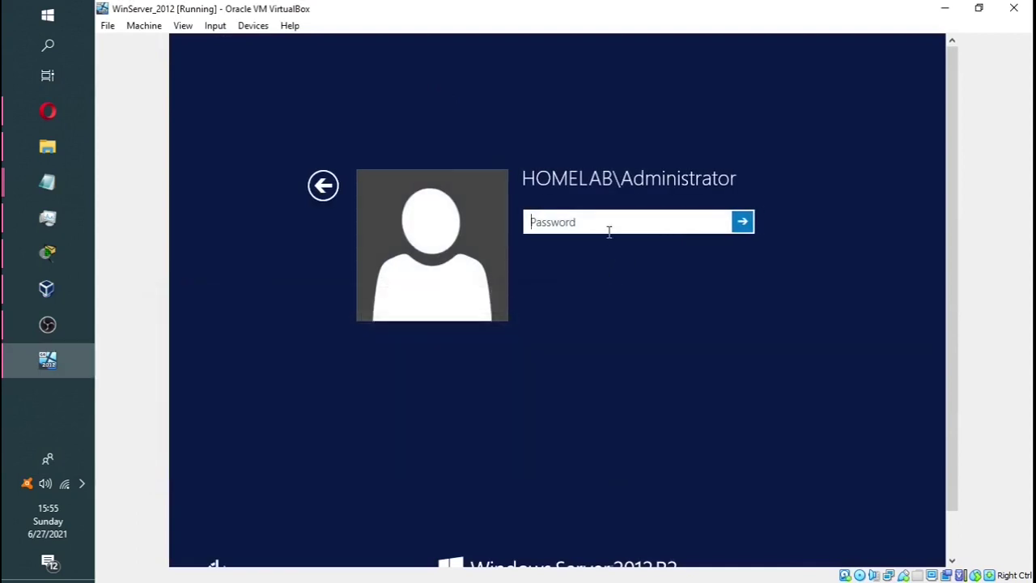
pyautogui.write('•')
pyautogui.press('Return')
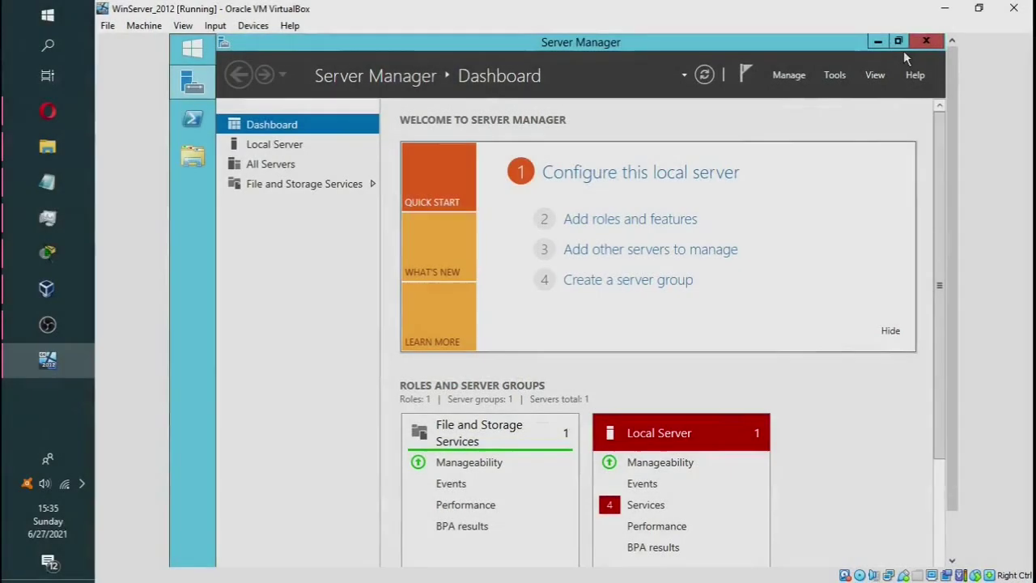
# Open Network and Sharing Center through Control Panel's network and internet settings
pyautogui.click(181, 54)
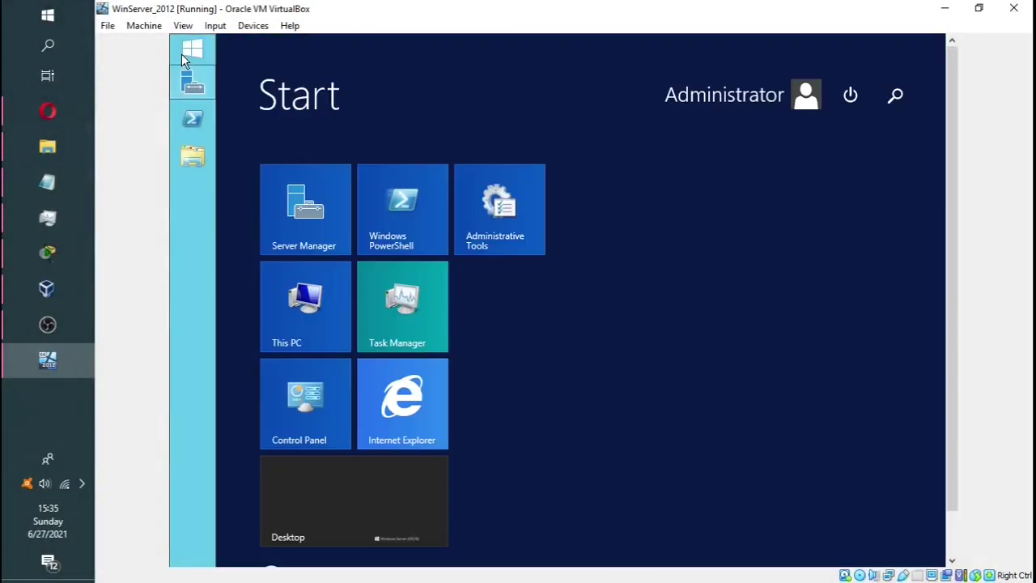
pyautogui.click(314, 405)
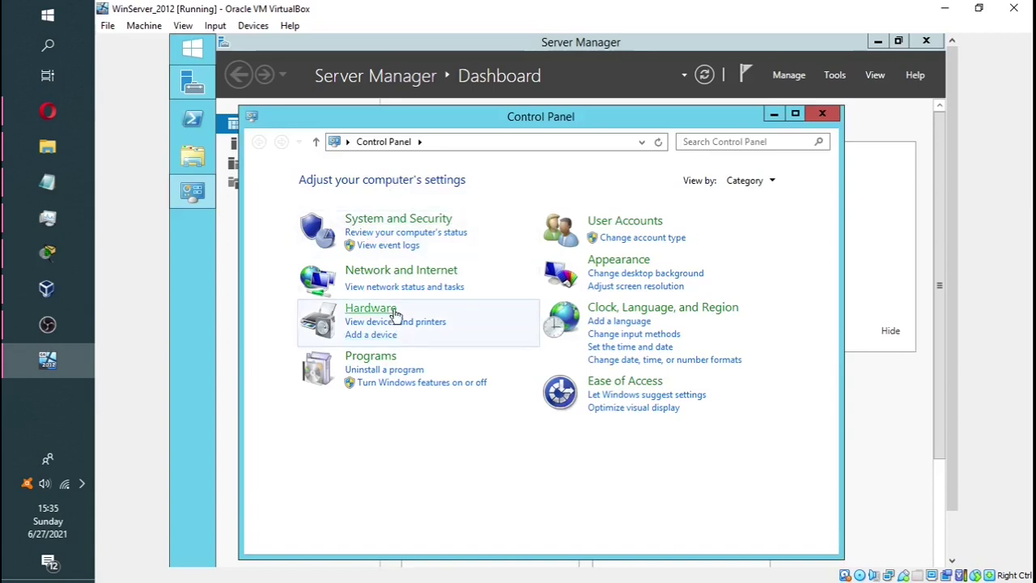
pyautogui.click(396, 272)
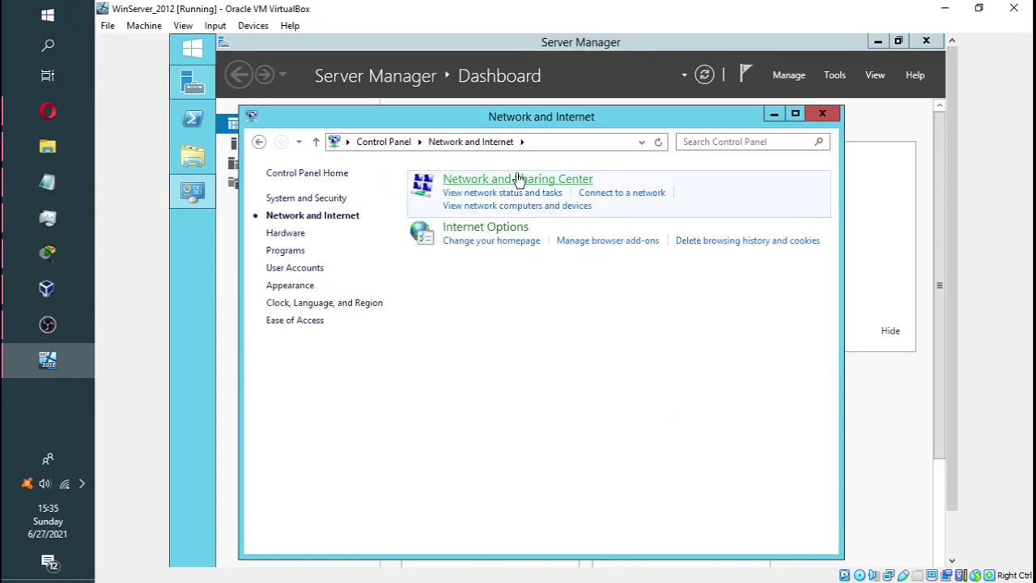
pyautogui.click(518, 178)
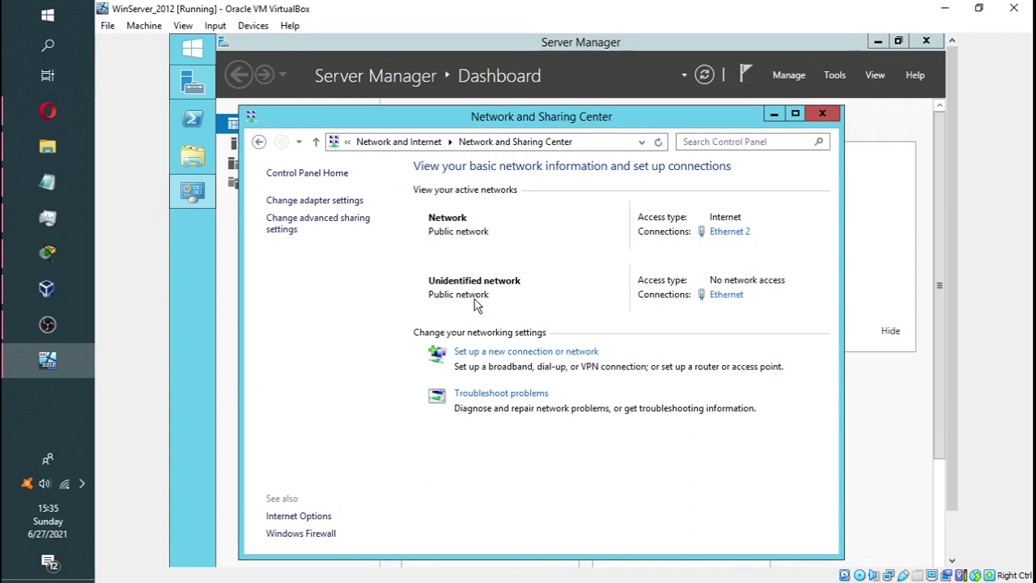
# Check the Ethernet adapter's details, which show only a 169.254 address, and open its properties
pyautogui.click(727, 296)
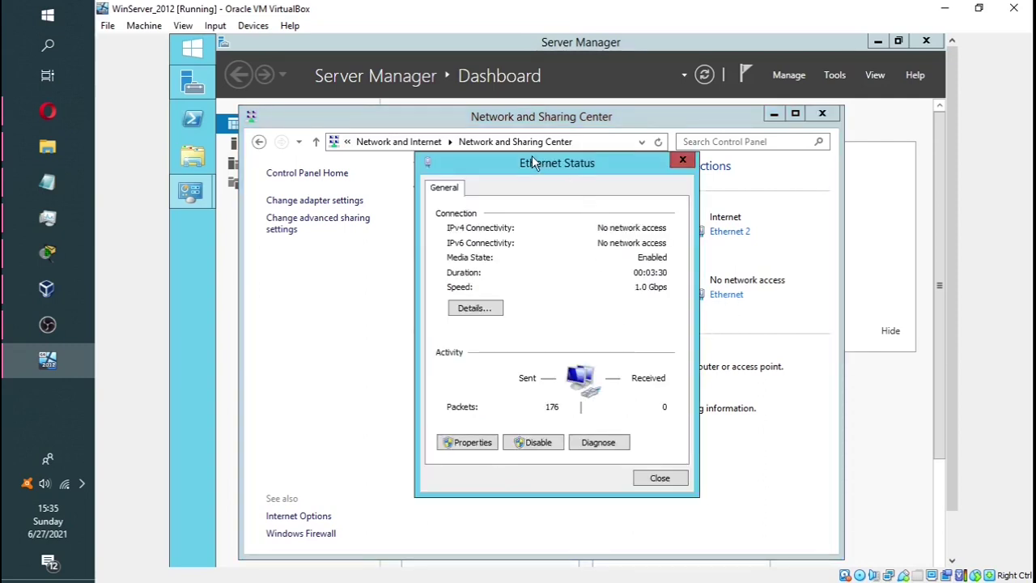
pyautogui.click(486, 311)
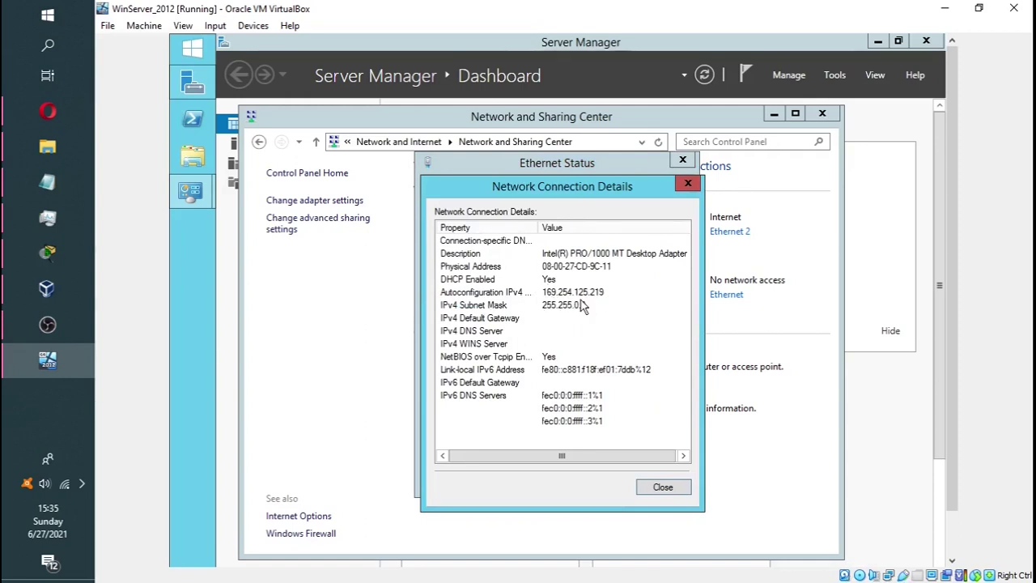
pyautogui.click(688, 185)
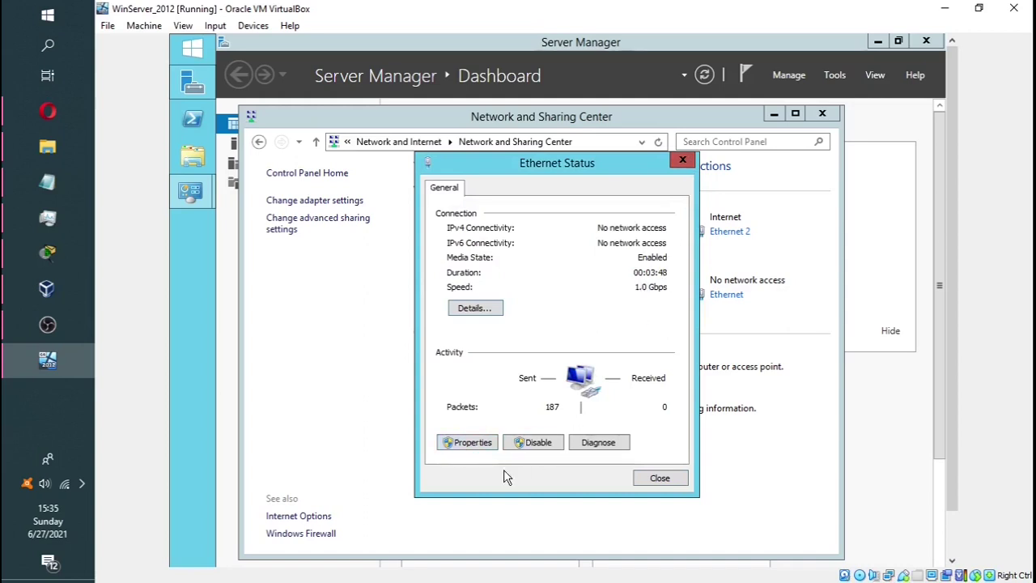
pyautogui.click(473, 443)
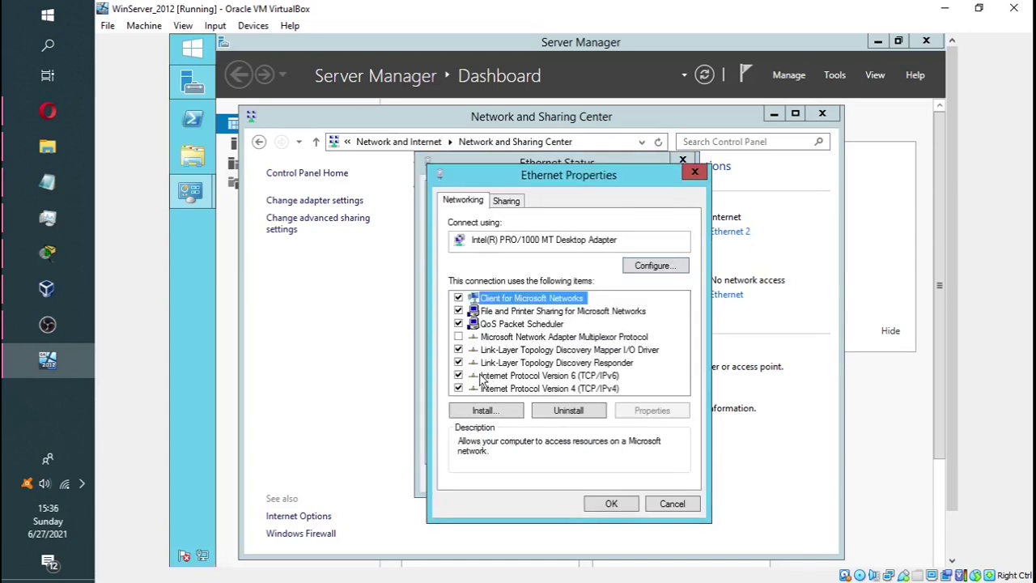
# Set Ethernet IPv4 to static 192.168.10.2, mask 255.255.255.0, gateway 192.168.10.1, DNS 192.168.10.2
pyautogui.click(497, 390)
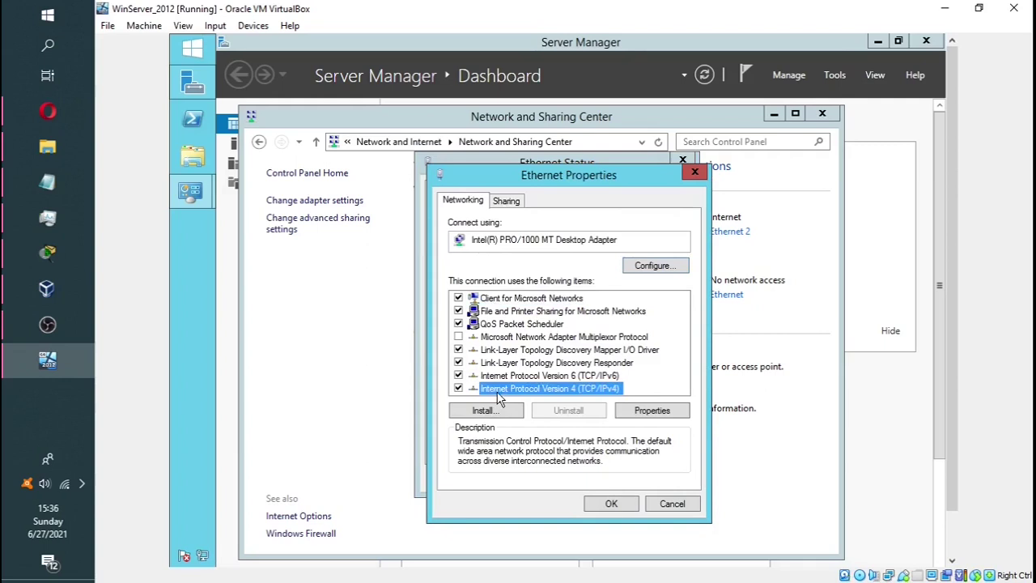
pyautogui.click(654, 412)
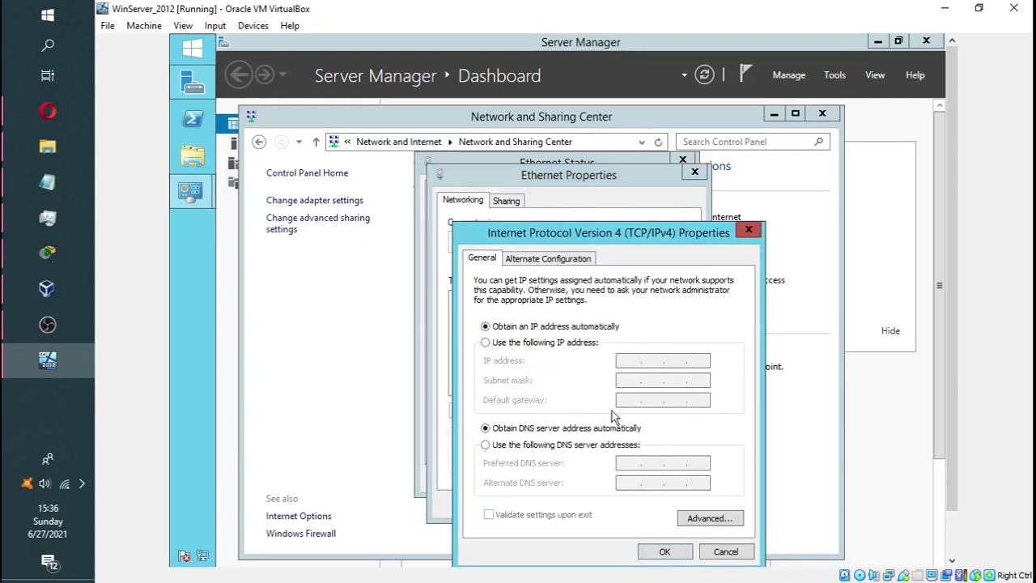
pyautogui.click(485, 343)
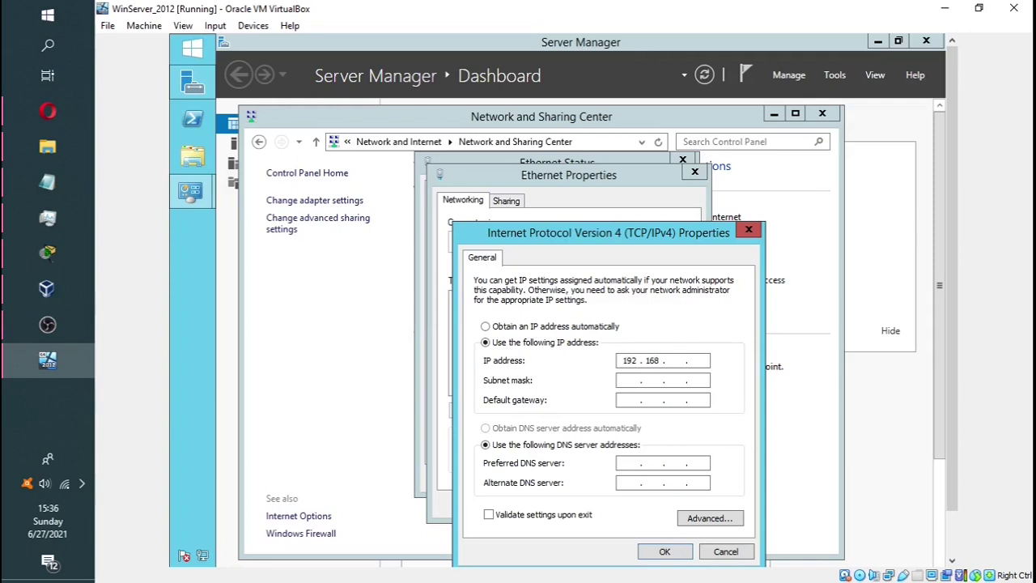
pyautogui.press('Tab')
pyautogui.press('Tab')
pyautogui.press('Tab')
pyautogui.press('Tab')
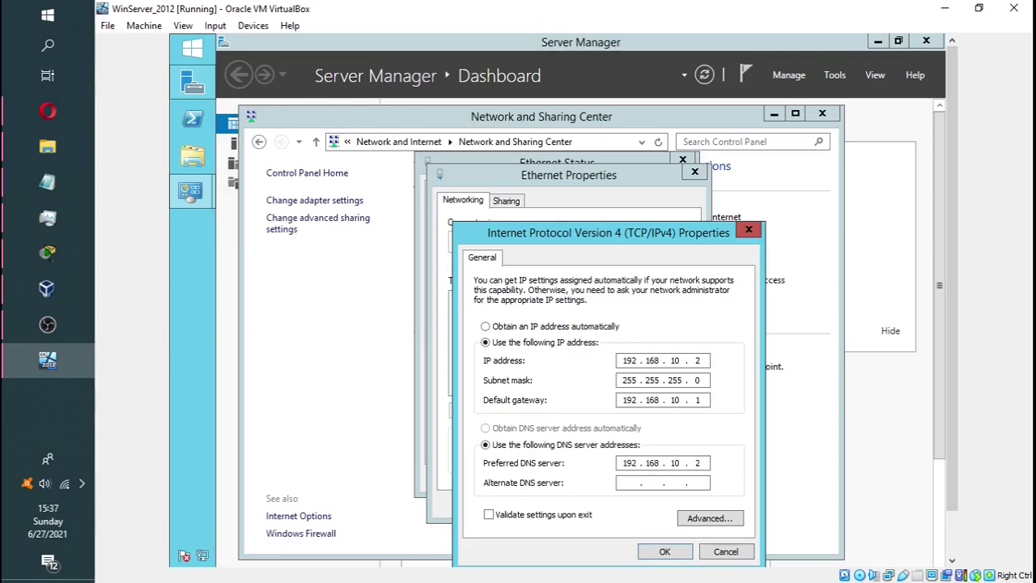
pyautogui.click(665, 552)
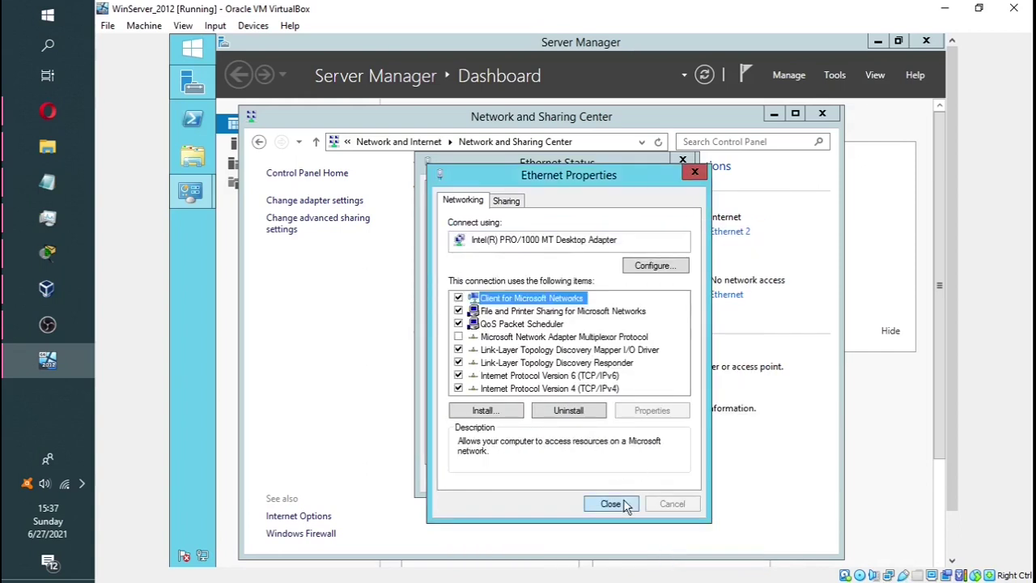
pyautogui.click(626, 507)
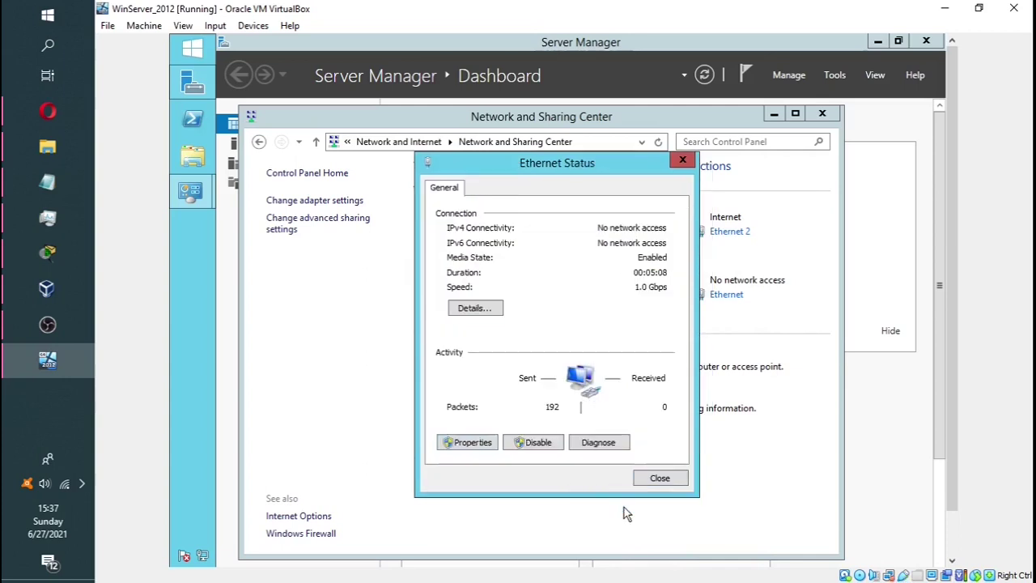
# Open the Ethernet 2 status, showing Internet connectivity, then bring the Packet Tracer diagram forward
pyautogui.click(648, 484)
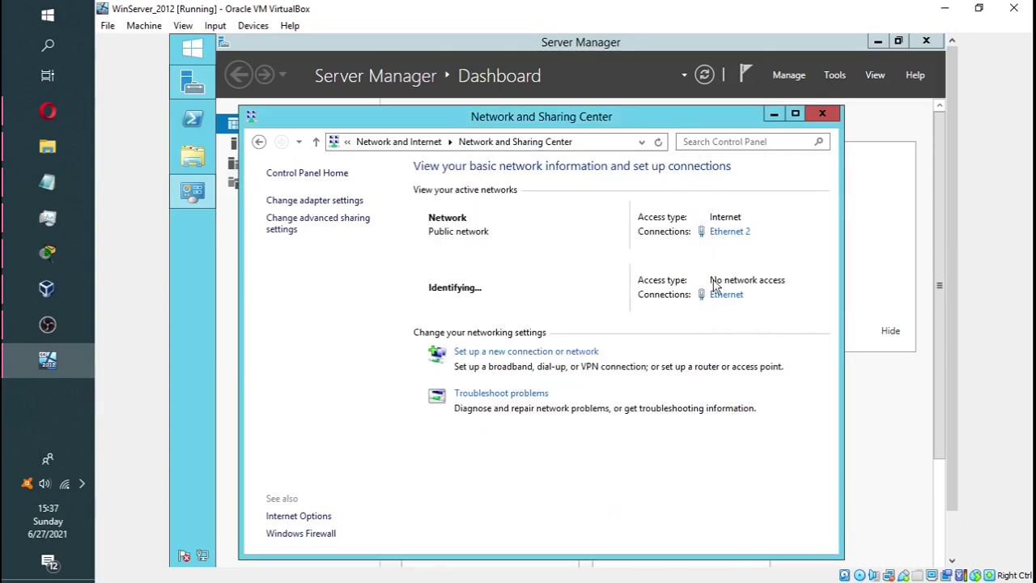
pyautogui.click(731, 234)
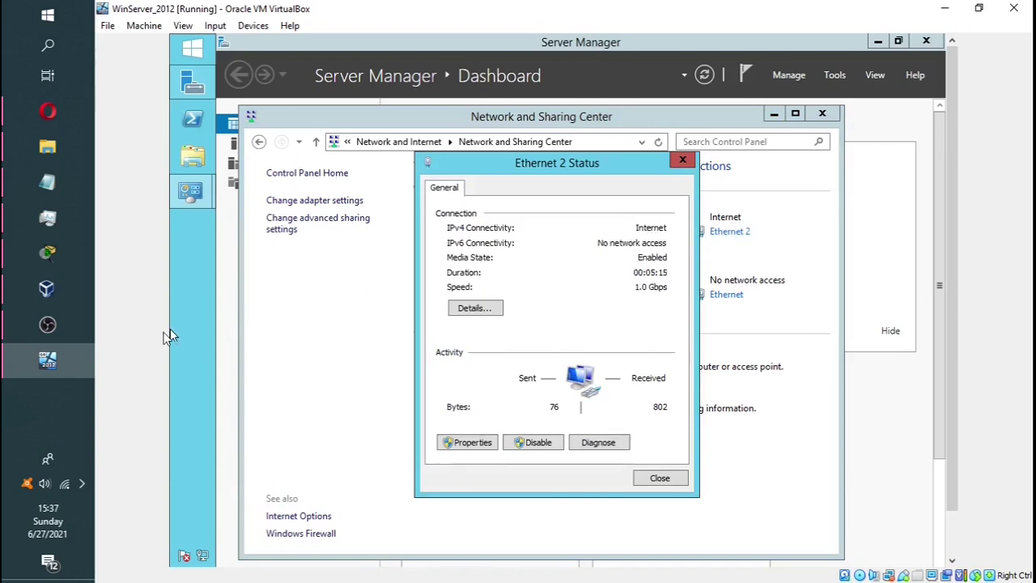
pyautogui.click(47, 252)
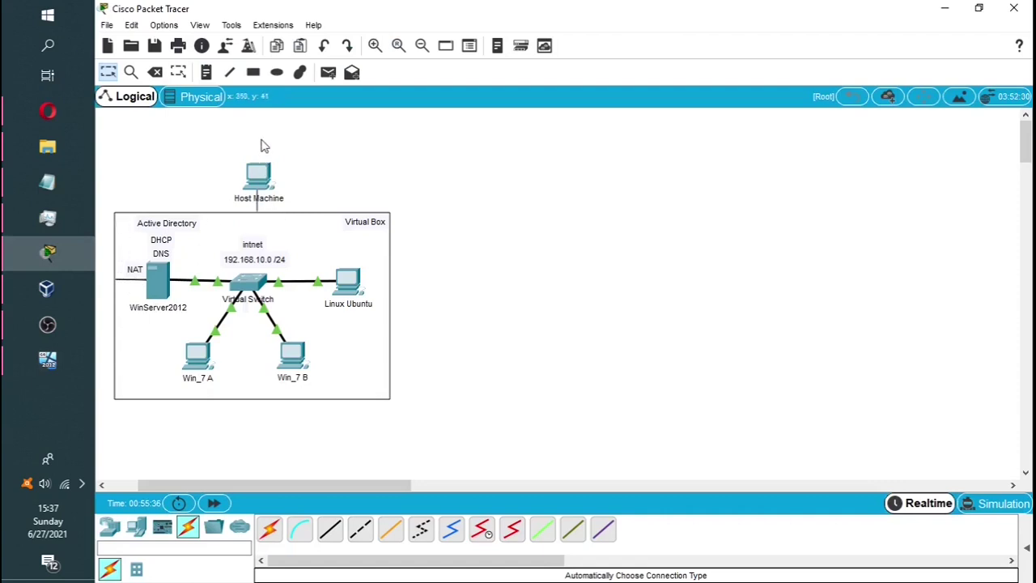
# Place a Remote Network cloud named Peer0 above the Virtual Box area
pyautogui.click(239, 528)
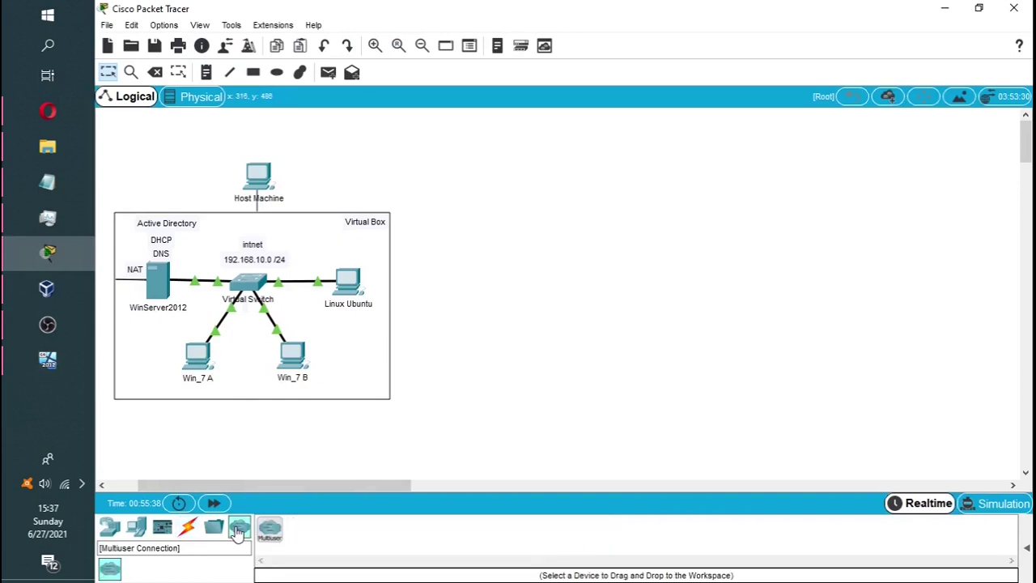
pyautogui.click(270, 529)
pyautogui.click(366, 144)
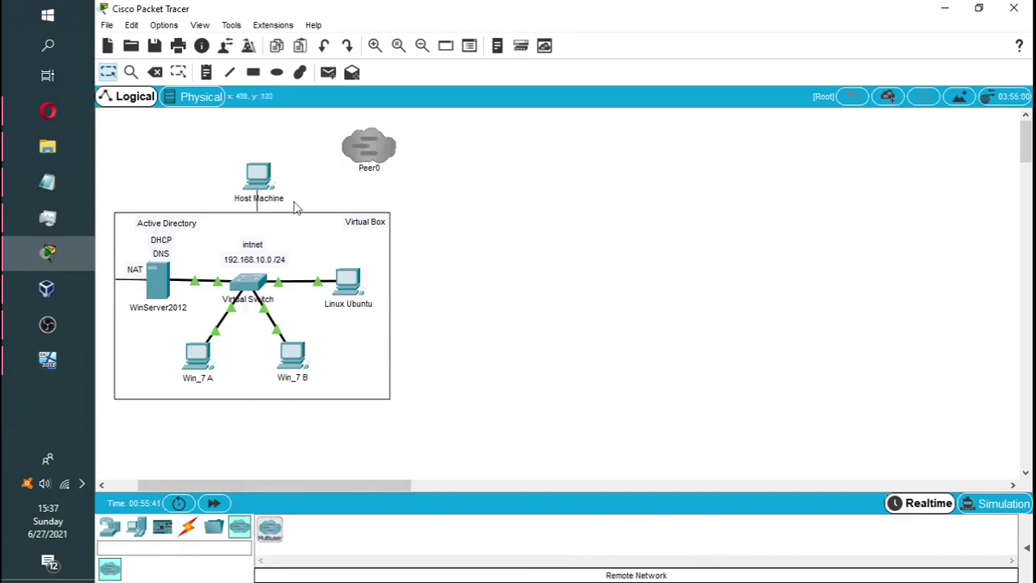
# Draw a line connecting Host Machine to the Peer0 cloud
pyautogui.click(229, 72)
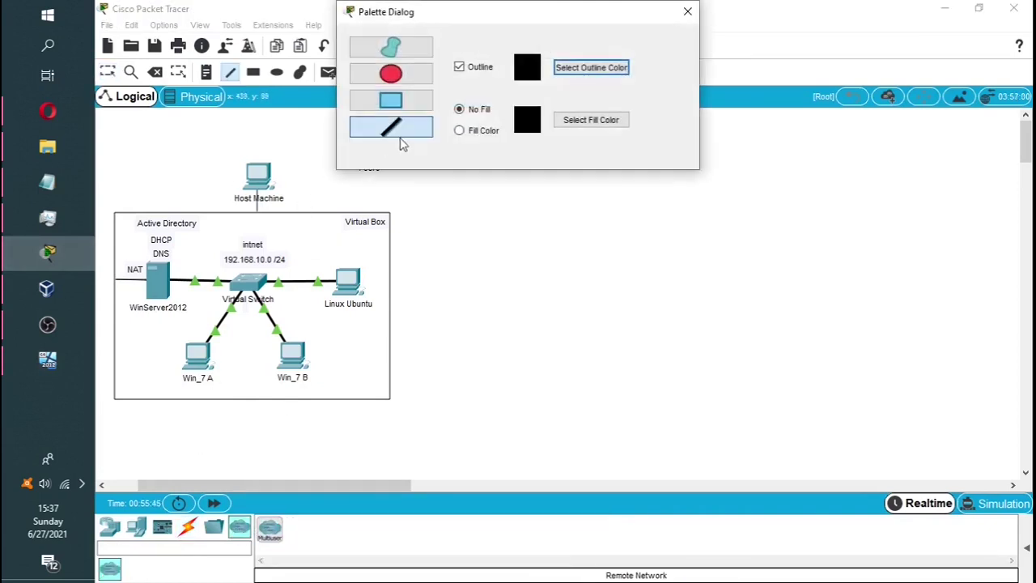
pyautogui.moveTo(527, 18); pyautogui.dragTo(662, 18)
pyautogui.moveTo(270, 172); pyautogui.dragTo(354, 146)
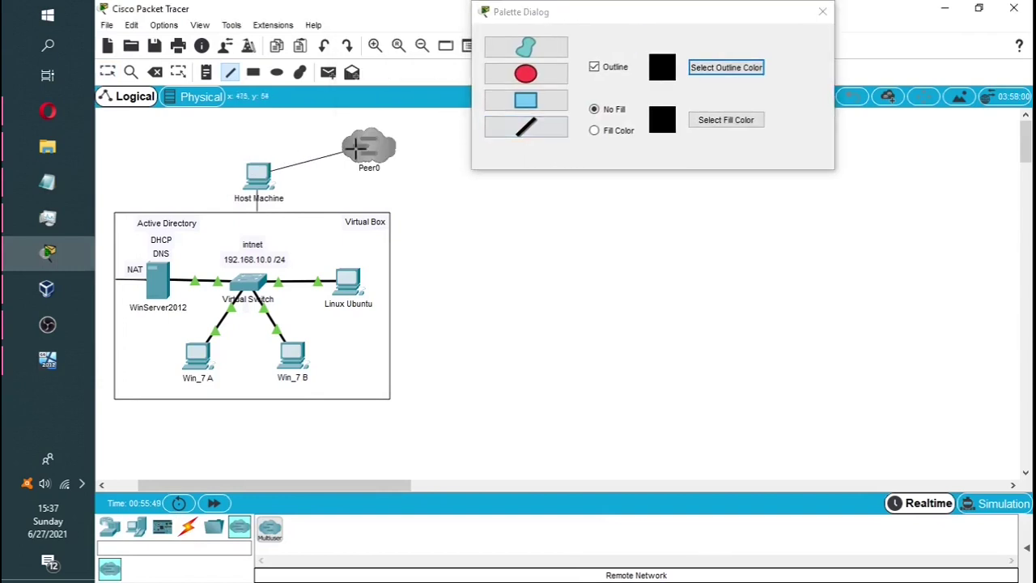
pyautogui.click(822, 11)
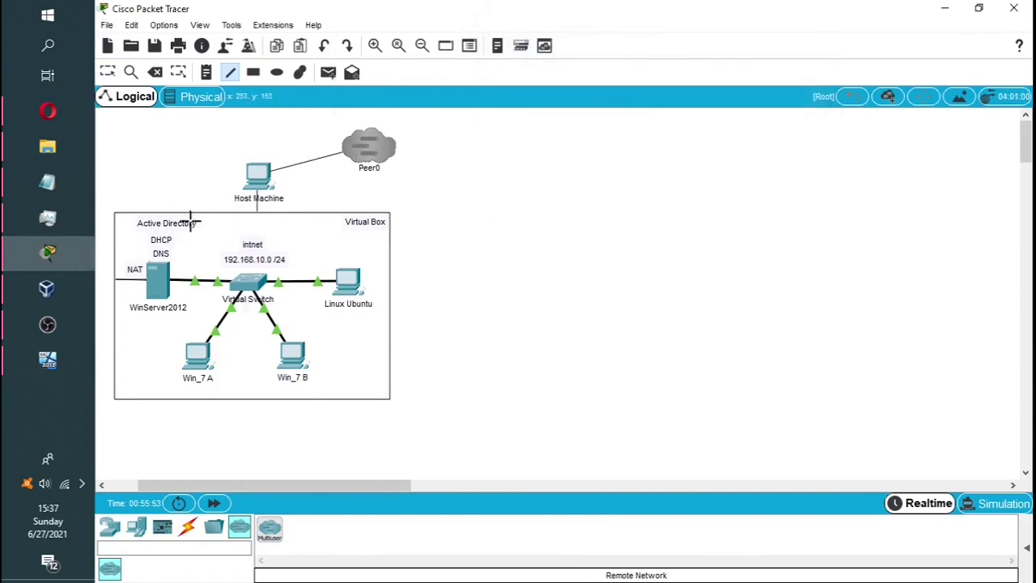
pyautogui.press('Escape')
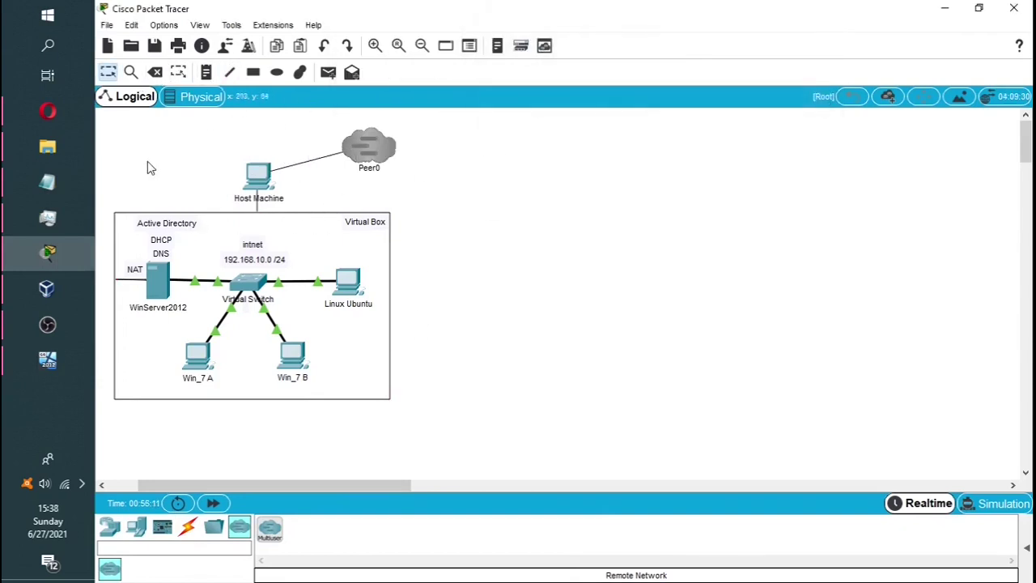
# Check Ethernet 2's details, confirming its DHCP IPv4 address 10.0.3.15 against the topology diagram
pyautogui.click(68, 256)
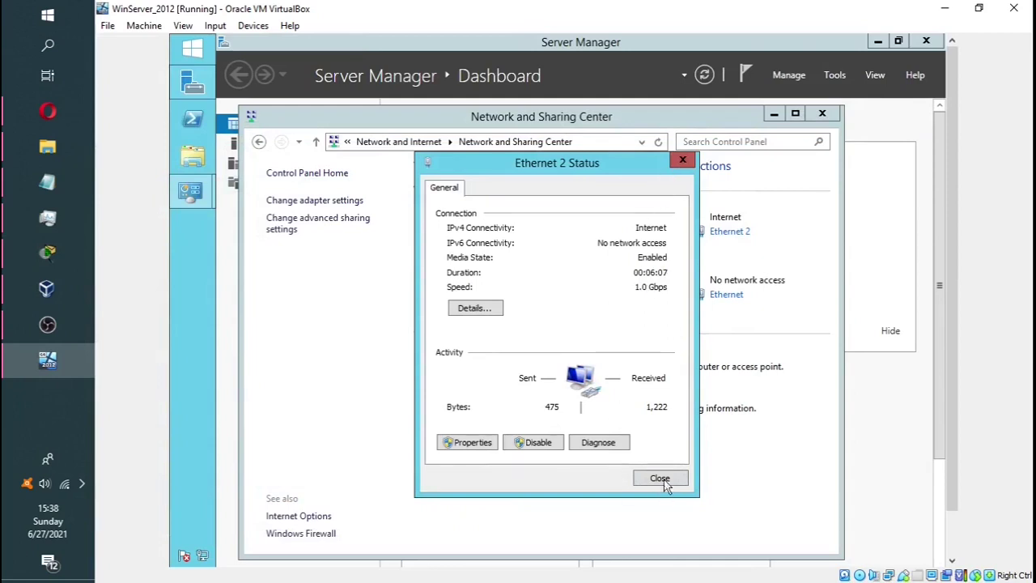
pyautogui.click(464, 311)
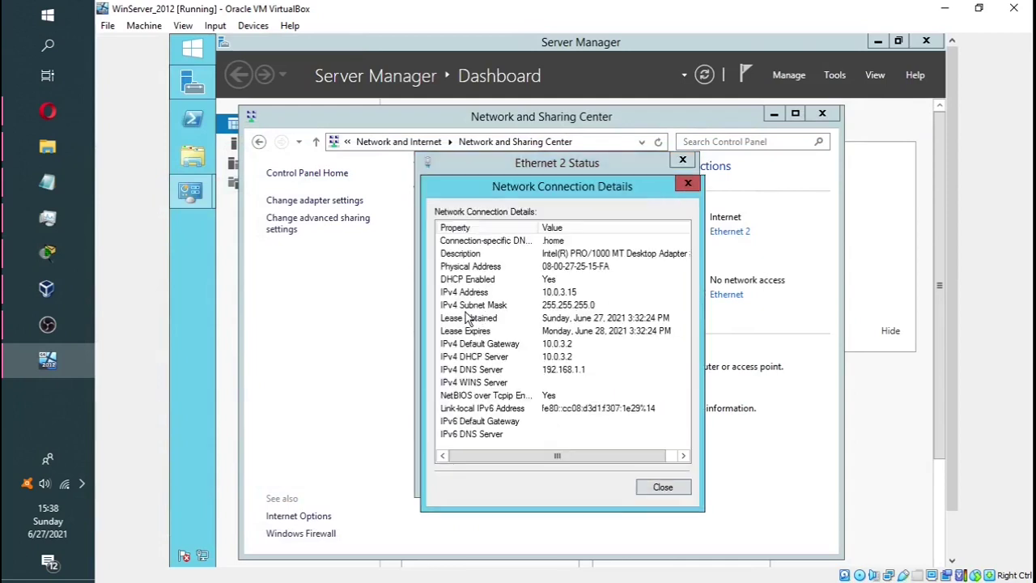
pyautogui.click(578, 293)
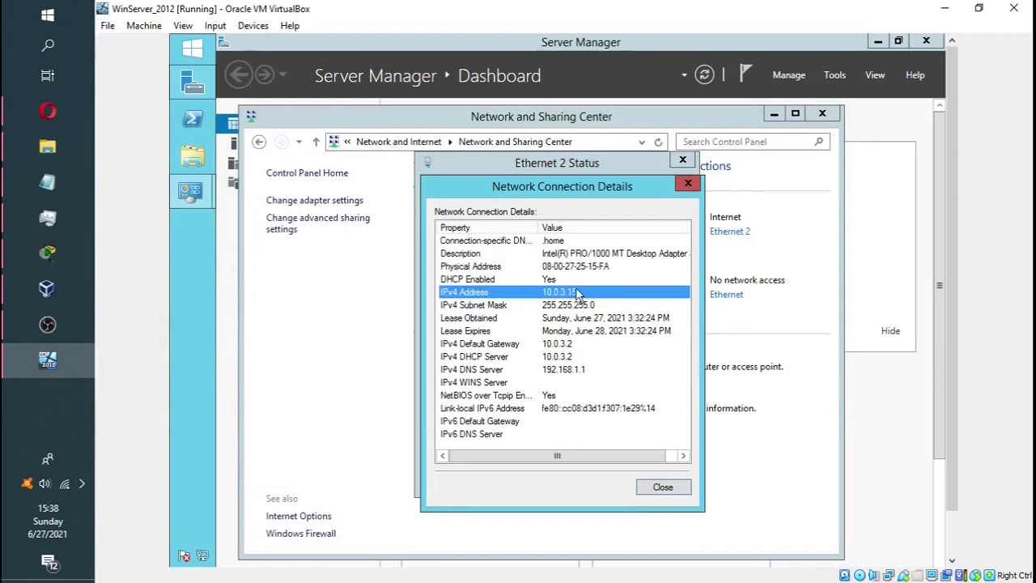
pyautogui.click(49, 256)
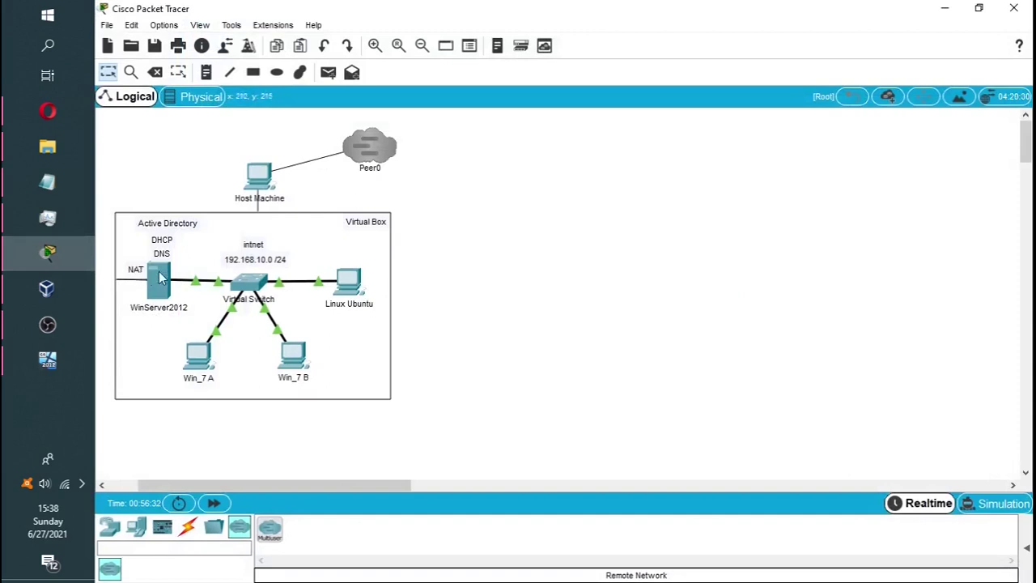
pyautogui.click(60, 363)
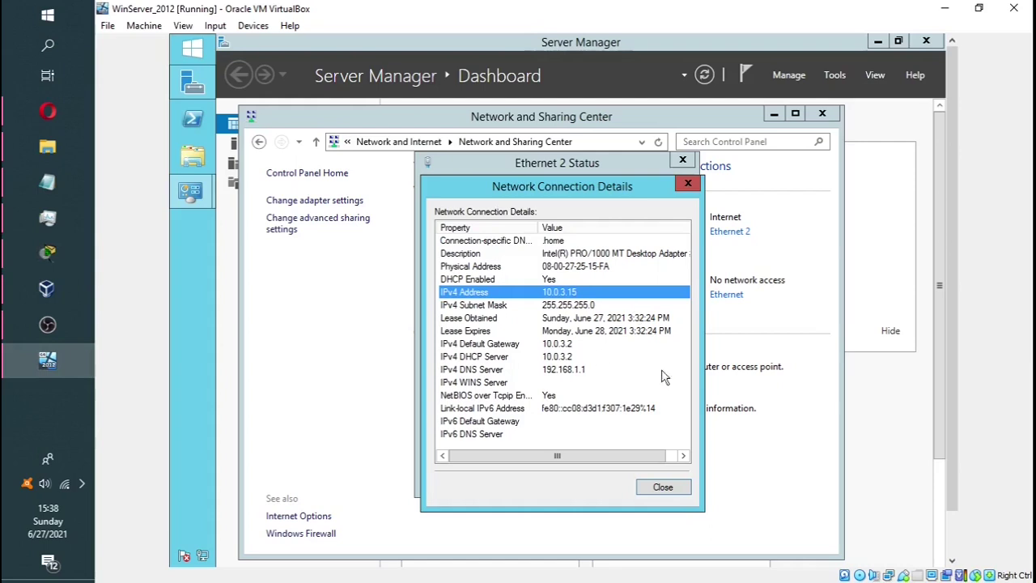
# Close the connection details, Ethernet 2 Status and Network and Sharing Center windows
pyautogui.click(688, 184)
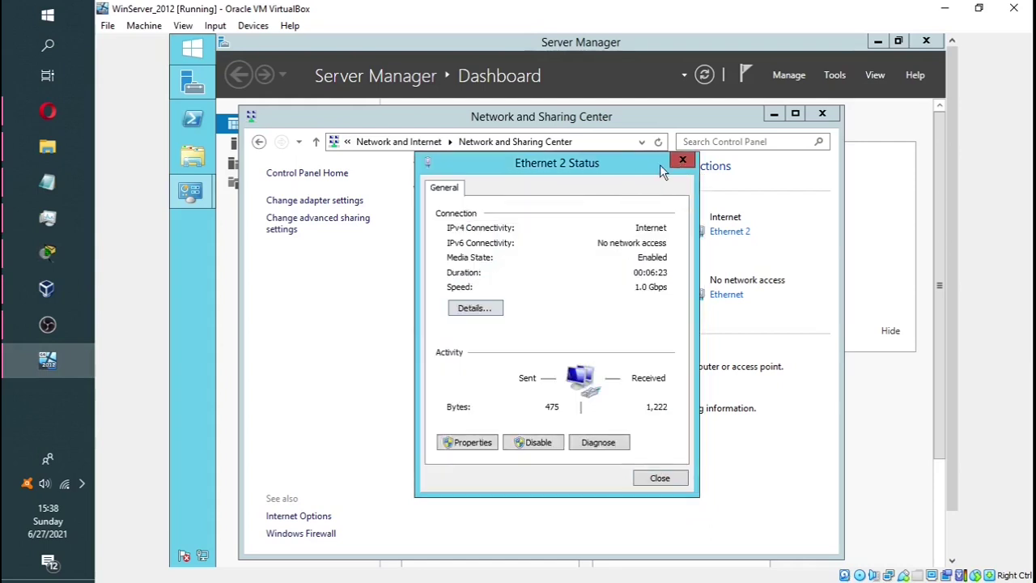
pyautogui.click(658, 479)
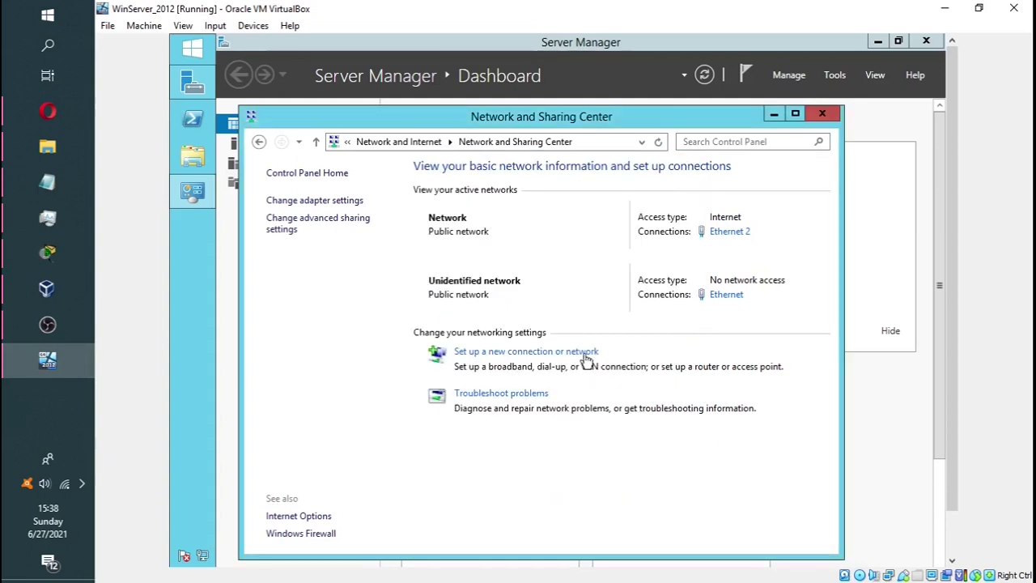
pyautogui.click(820, 112)
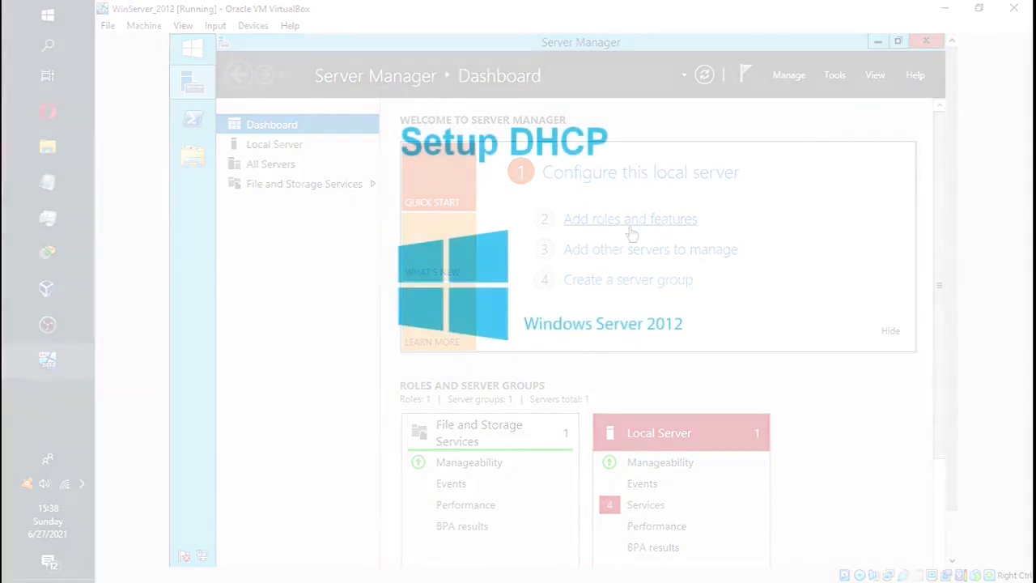